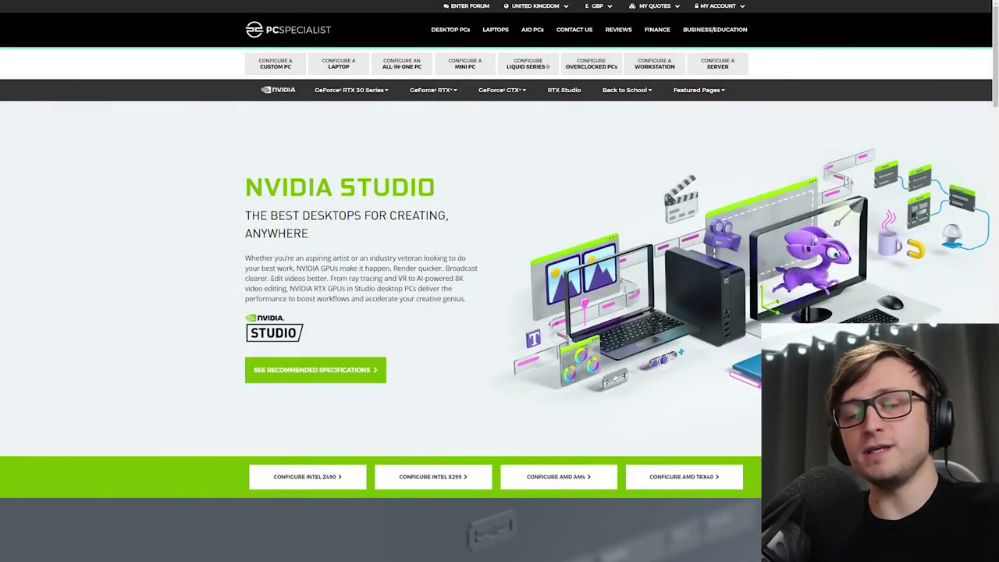
# Scroll the NVIDIA Studio page down to the Recommended Specs PC cards
pyautogui.scroll(-4, 934, 79)
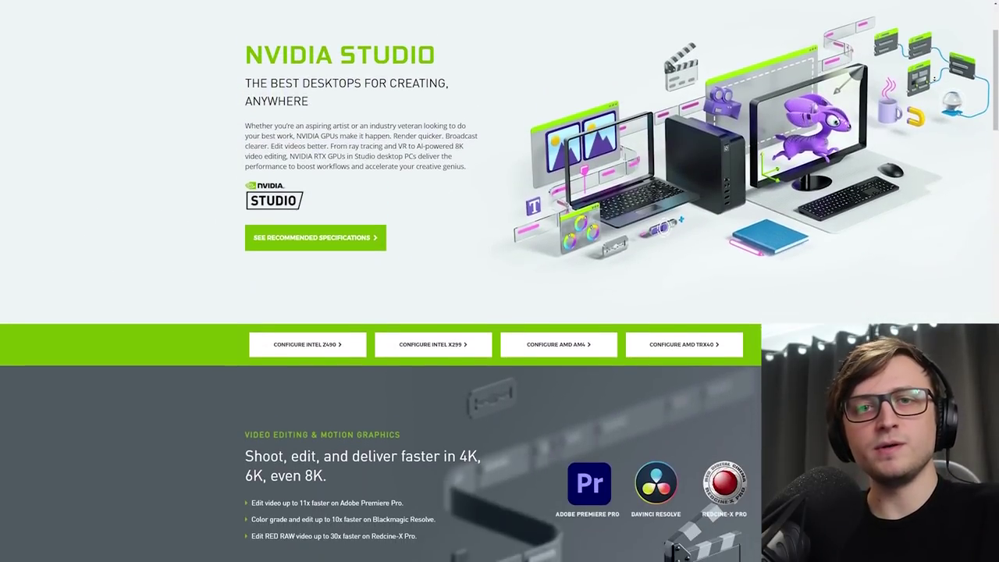
pyautogui.scroll(-4, 934, 79)
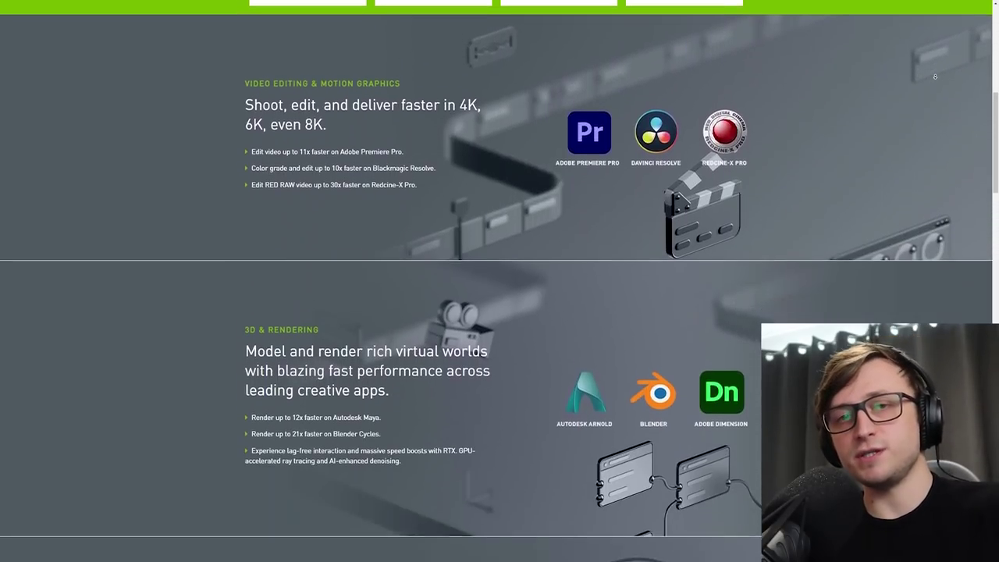
pyautogui.scroll(-2, 935, 76)
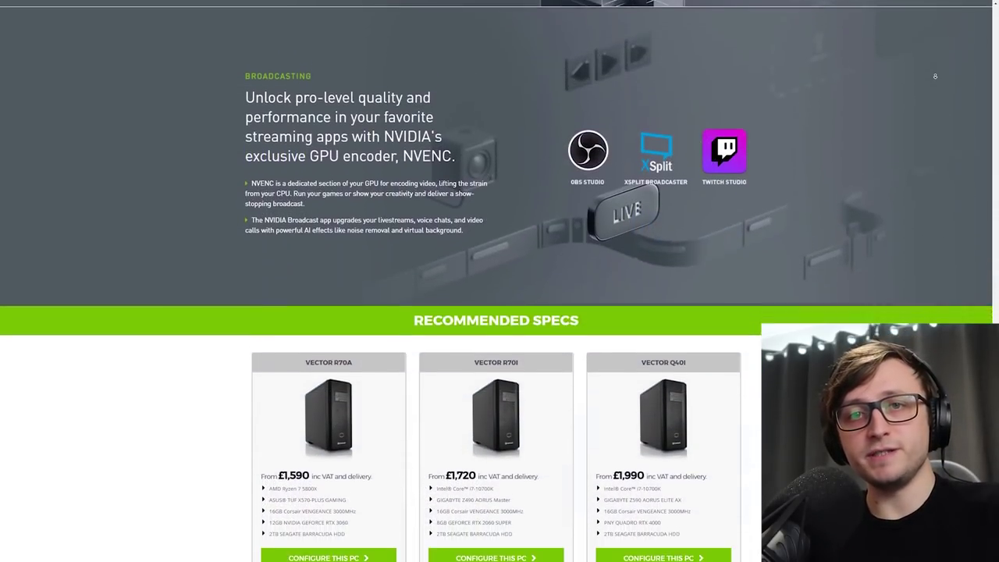
pyautogui.scroll(-3, 935, 76)
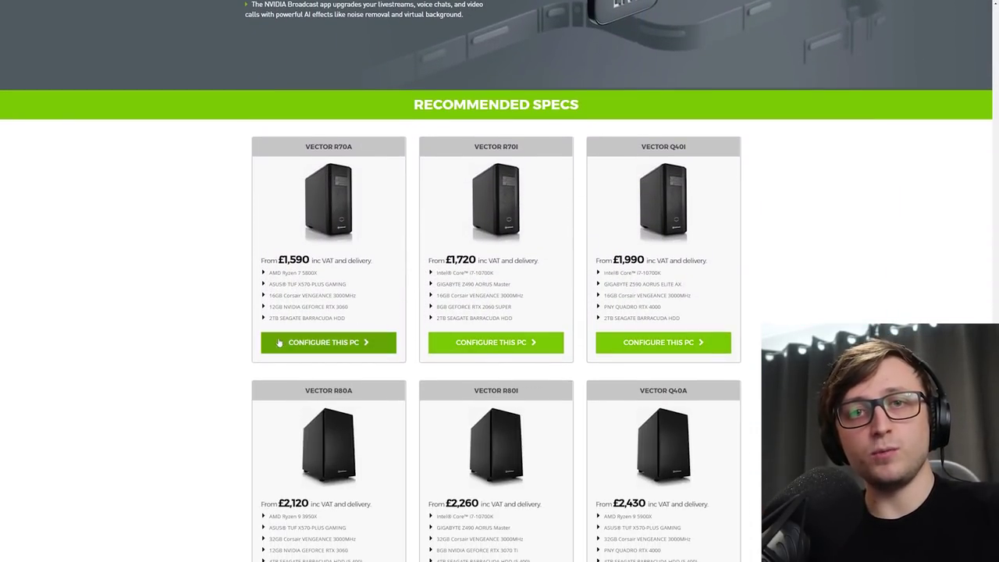
pyautogui.scroll(-4, 755, 365)
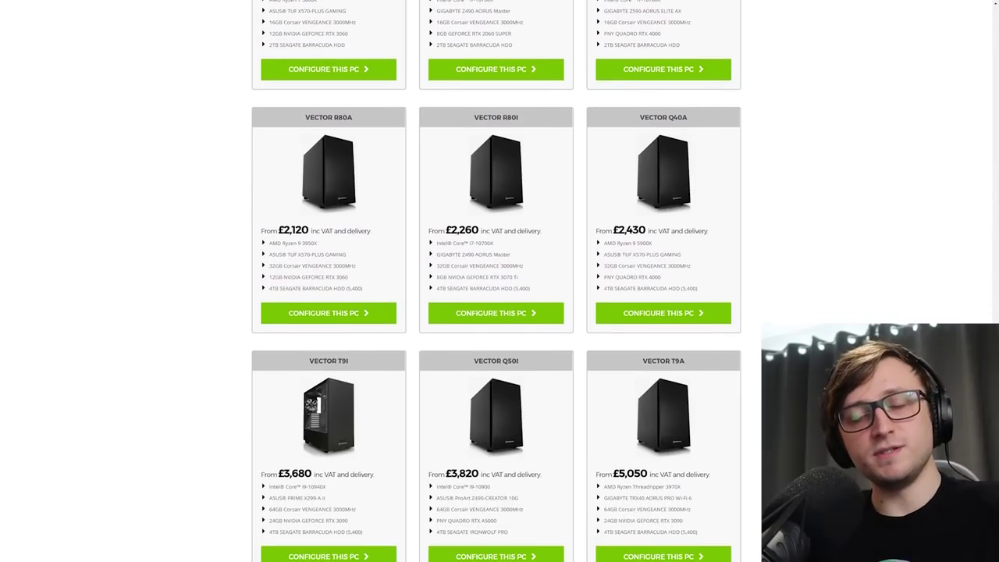
pyautogui.scroll(-2, 496, 281)
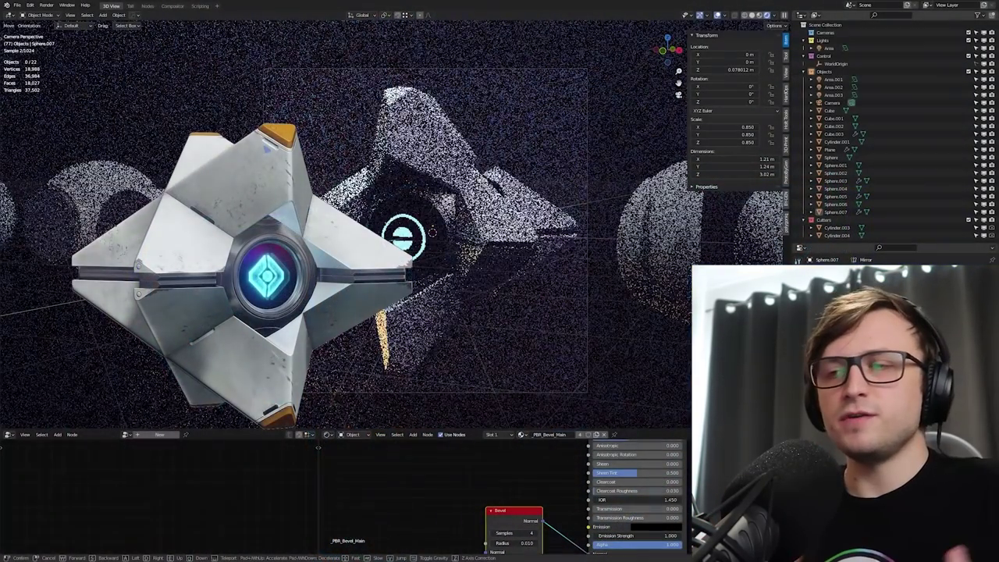
# Parent the emblem plane and shell piece to the Cube with Object (Keep Transform)
pyautogui.click(404, 237)
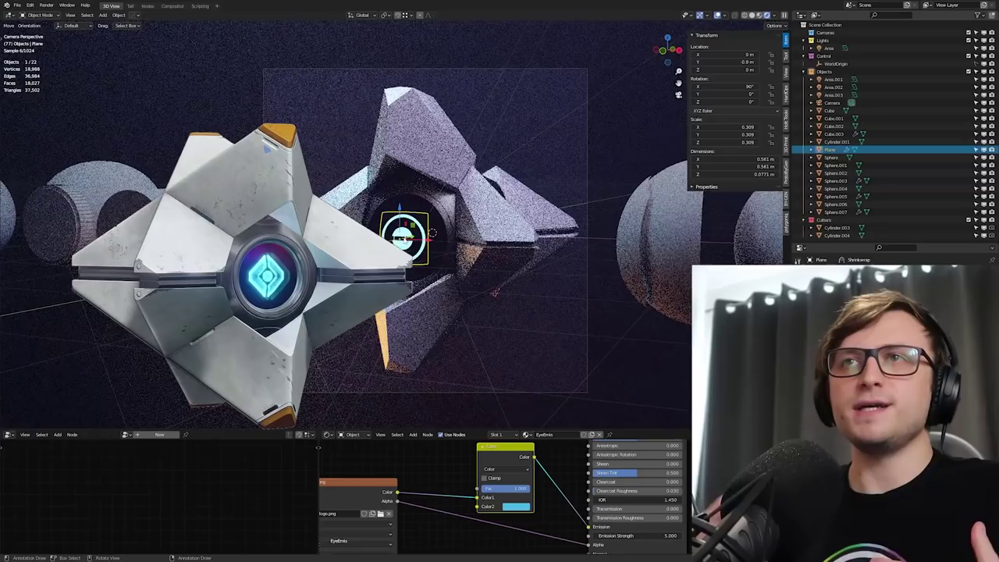
pyautogui.keyDown('shift'); pyautogui.click(441, 237); pyautogui.keyUp('shift')
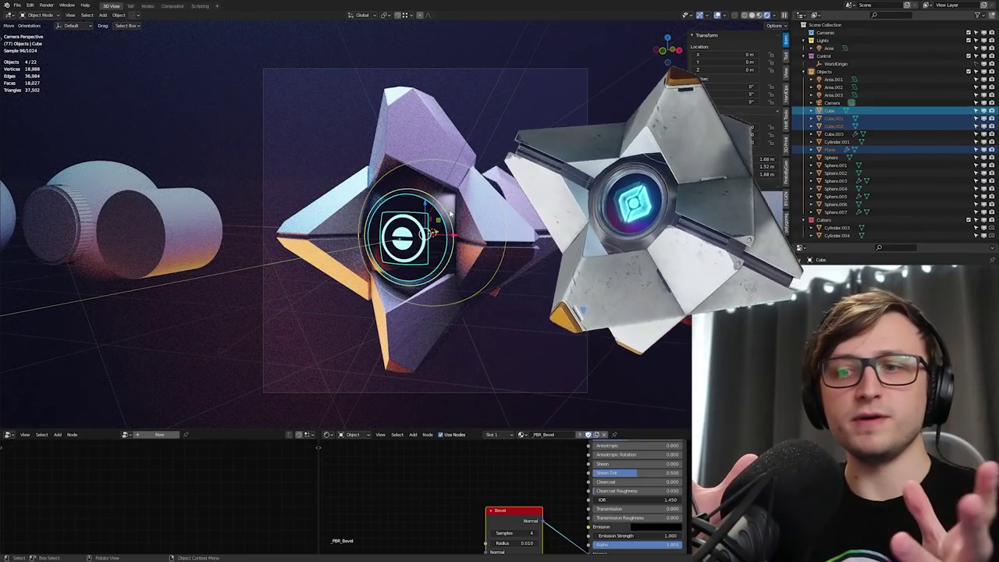
pyautogui.keyDown('shift'); pyautogui.click(451, 222); pyautogui.keyUp('shift')
pyautogui.hotkey('ctrl', 'p')
pyautogui.click(428, 211)
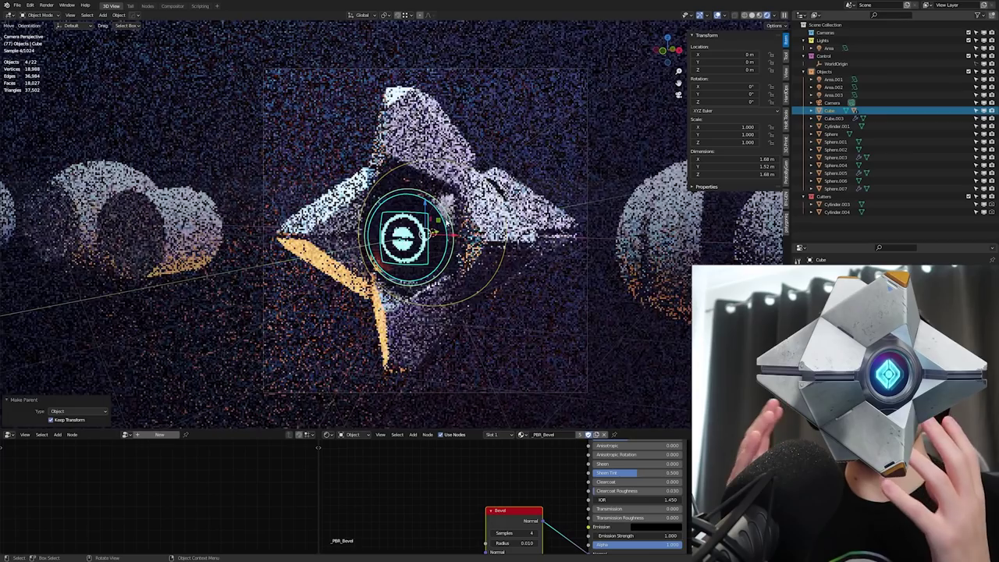
pyautogui.click(451, 215)
# Tilt the Cube assembly with a free trackball rotation, then leave camera view
pyautogui.press('r')
pyautogui.press('r')
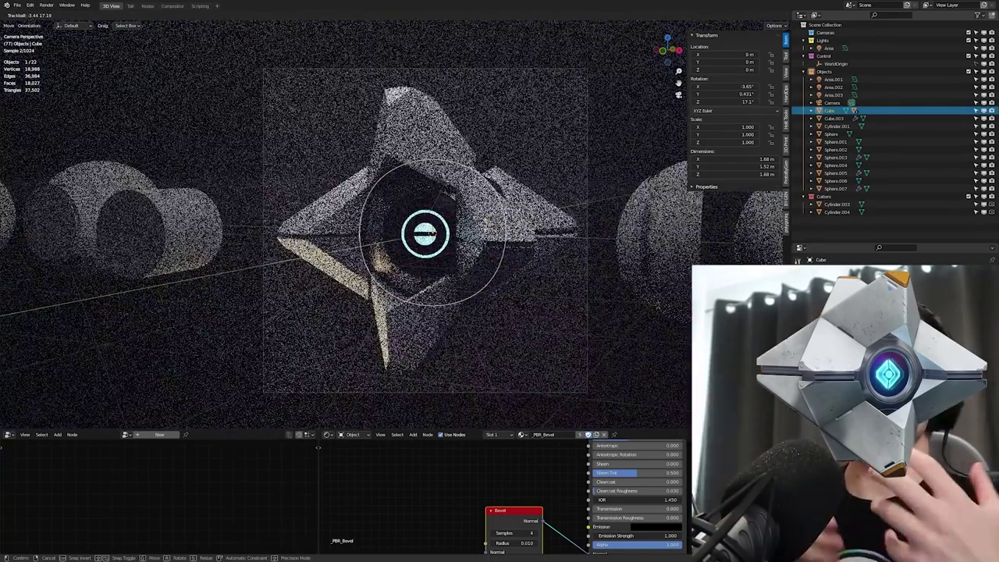
pyautogui.click(460, 232)
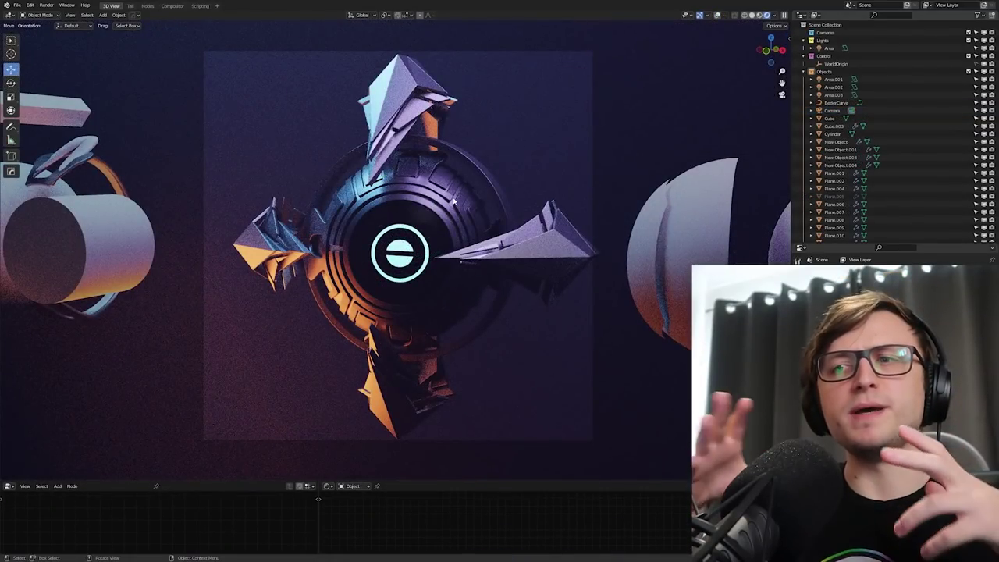
pyautogui.press('KP_0')
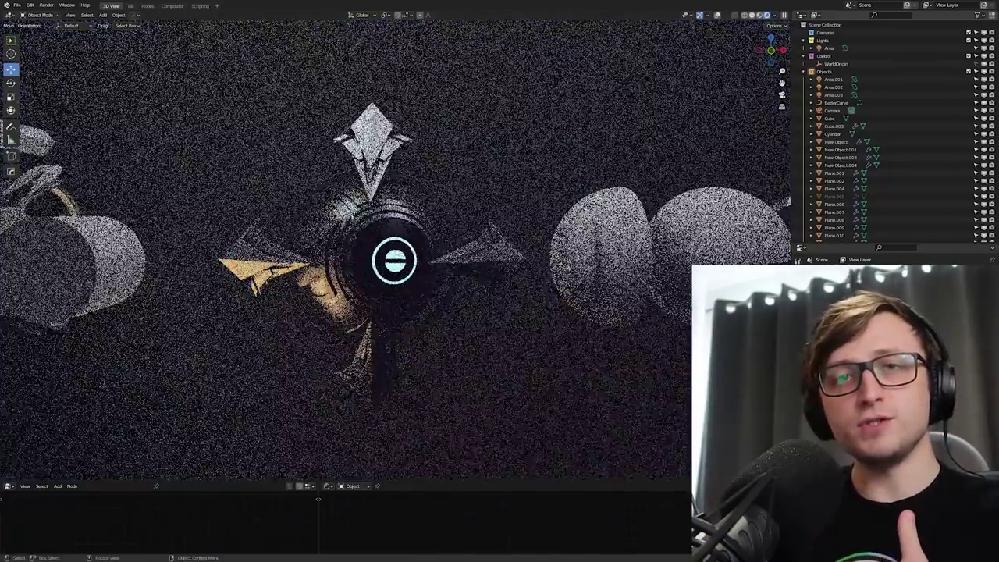
# Slash a ring groove into the sphere using the resized cylinder cutter
pyautogui.moveTo(391, 312); pyautogui.dragTo(320, 293, button='middle')
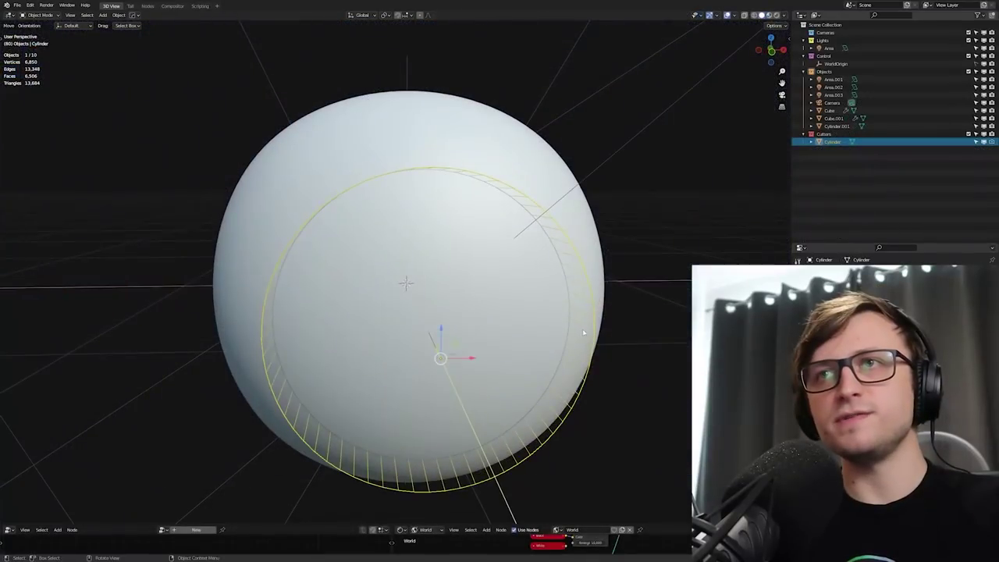
pyautogui.moveTo(546, 359)
pyautogui.mouseDown(button='middle')
pyautogui.moveTo(602, 334)
pyautogui.moveTo(592, 347)
pyautogui.moveTo(538, 343)
pyautogui.moveTo(507, 312)
pyautogui.moveTo(546, 281)
pyautogui.moveTo(500, 228)
pyautogui.moveTo(578, 241)
pyautogui.moveTo(539, 257)
pyautogui.moveTo(523, 250)
pyautogui.moveTo(533, 242)
pyautogui.mouseUp(button='middle')
pyautogui.click(586, 353)
pyautogui.rightClick(539, 344)
pyautogui.click(436, 334)
pyautogui.click(493, 345)
pyautogui.click(499, 227)
pyautogui.press('s')
pyautogui.click(546, 234)
pyautogui.scroll(-3, 601, 223)
pyautogui.scroll(1, 598, 227)
pyautogui.keyDown('shift'); pyautogui.click(515, 257); pyautogui.keyUp('shift')
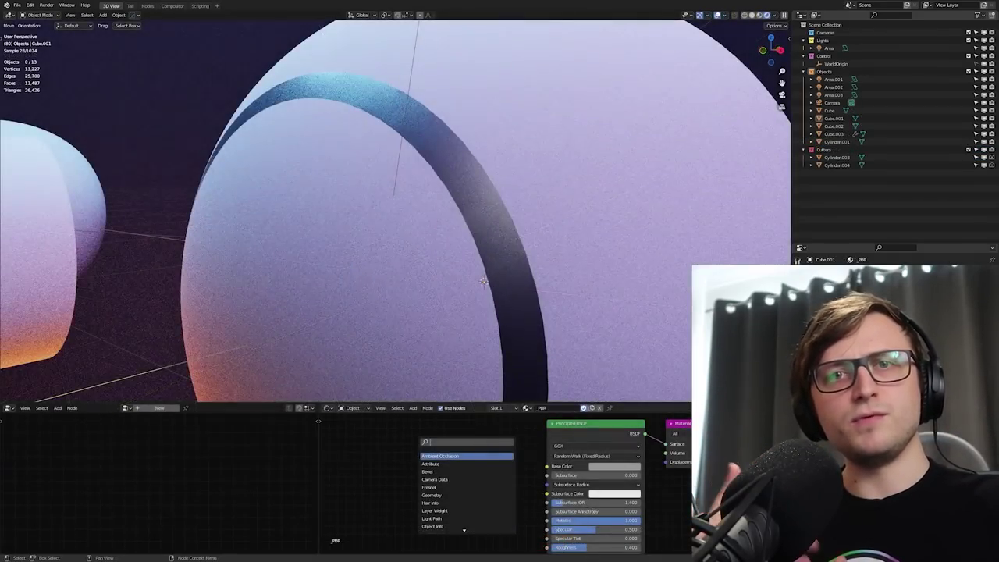
# Add a Bevel node to the material and reduce its radius to 0.020
pyautogui.press('Return')
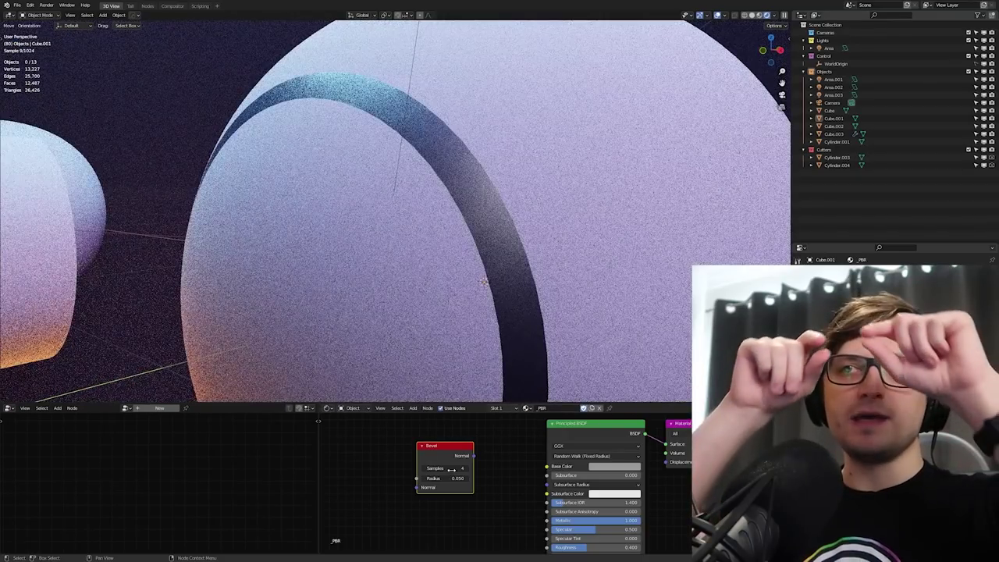
pyautogui.click(450, 537)
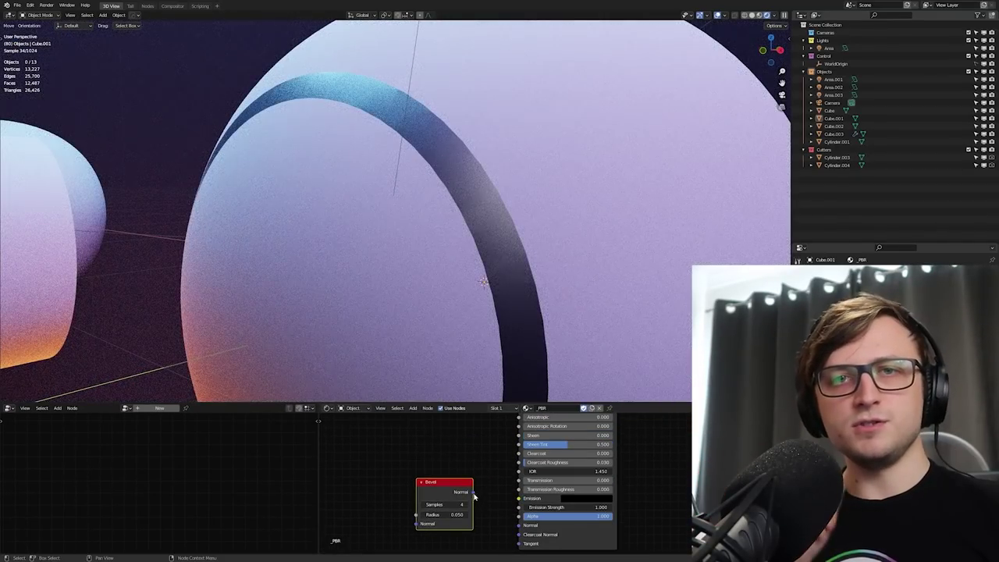
pyautogui.scroll(2, 525, 527)
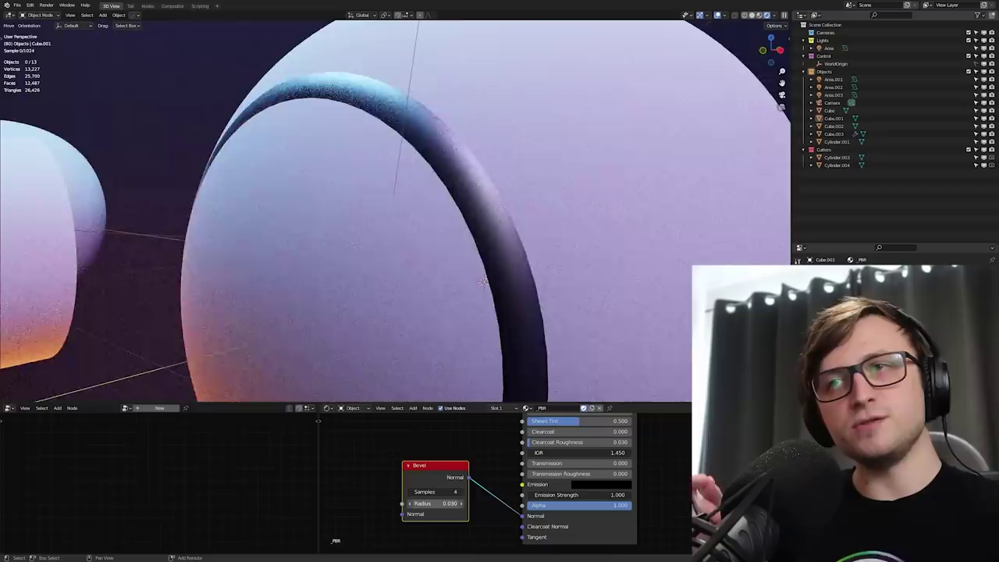
pyautogui.moveTo(449, 503); pyautogui.dragTo(428, 504)
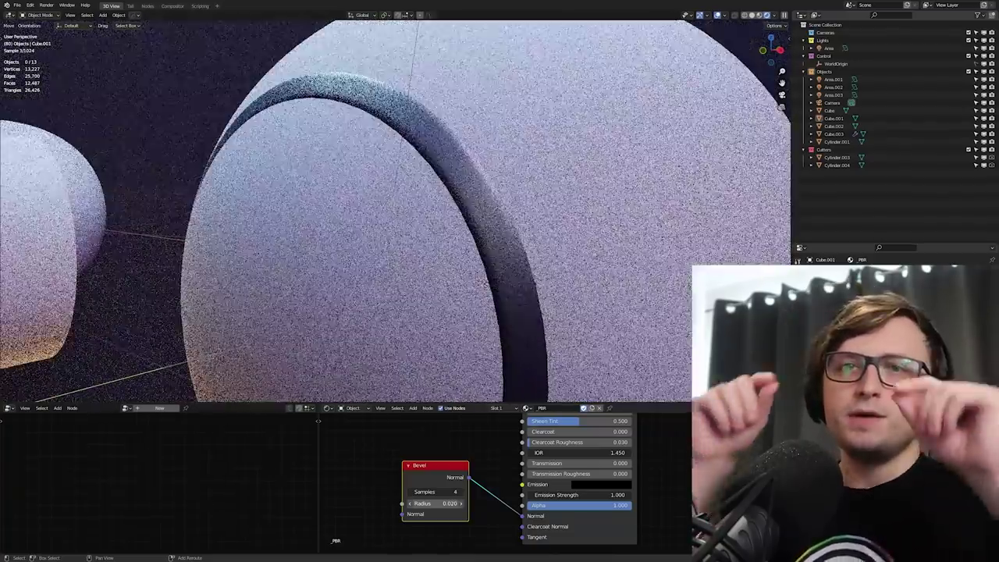
pyautogui.scroll(-3, 493, 304)
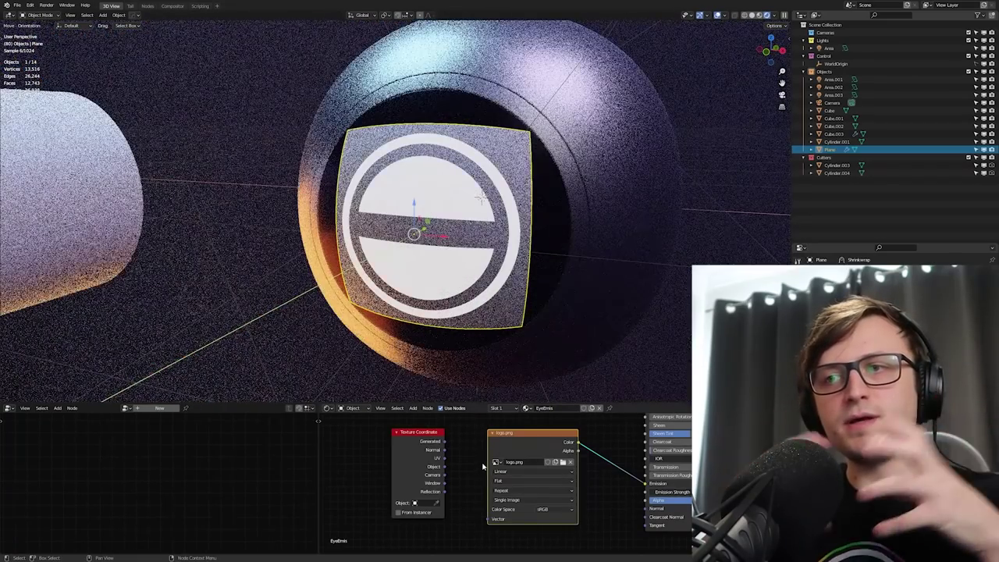
# Link the logo.png Alpha to the shader's Alpha input and save the file
pyautogui.moveTo(500, 472); pyautogui.dragTo(475, 478, button='middle')
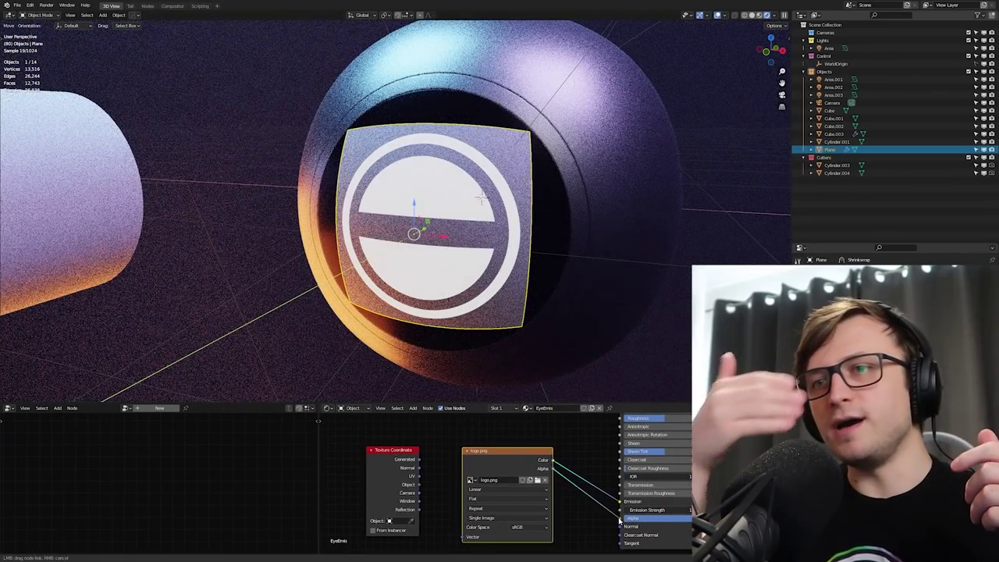
pyautogui.moveTo(620, 521); pyautogui.dragTo(618, 519)
pyautogui.scroll(-3, 481, 197)
pyautogui.moveTo(504, 272); pyautogui.dragTo(486, 289, button='middle')
pyautogui.scroll(3, 486, 290)
pyautogui.hotkey('ctrl', 's')
# Scale the logo plane down twice so it fits inside the sphere's eye socket
pyautogui.moveTo(448, 257); pyautogui.dragTo(531, 263, button='middle')
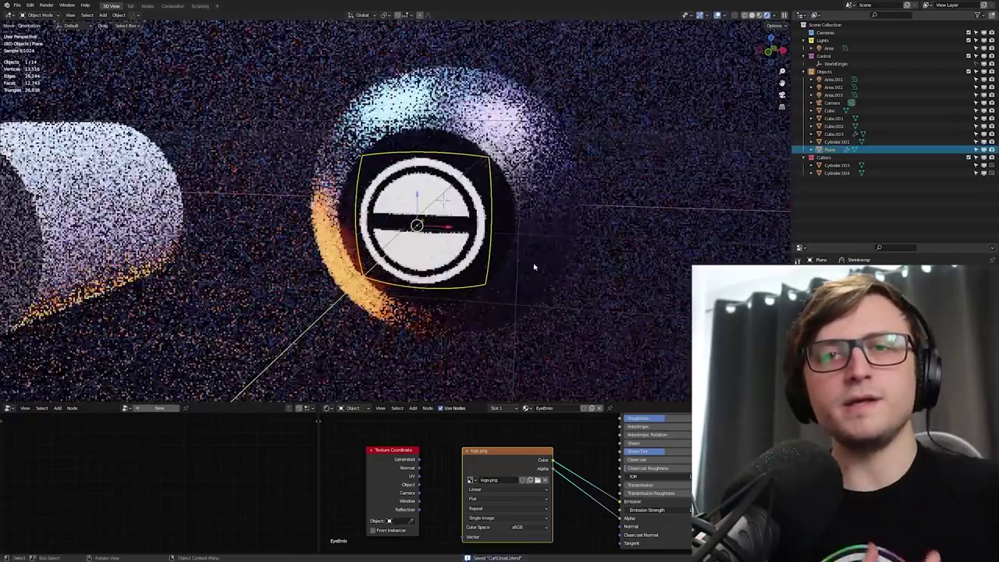
pyautogui.press('s')
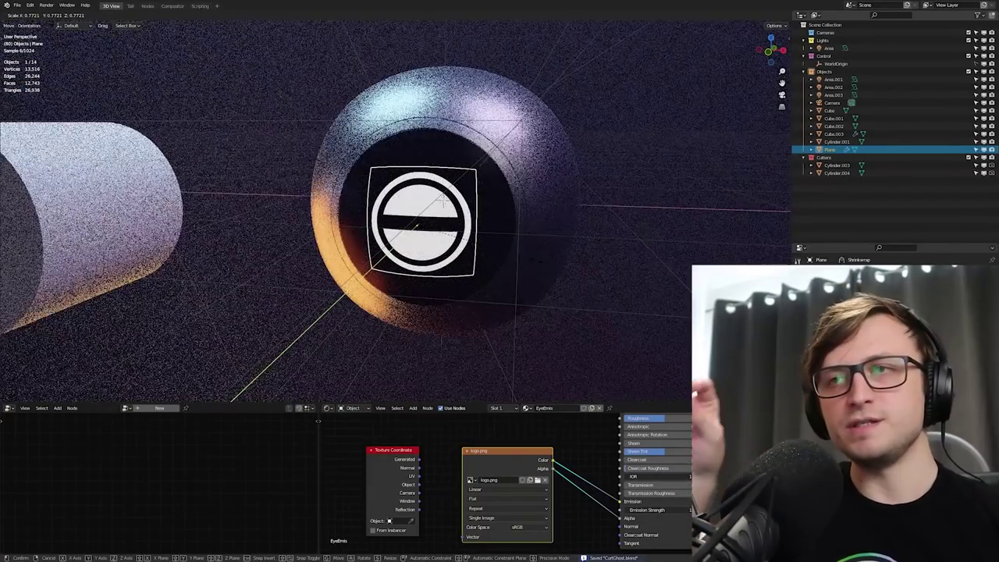
pyautogui.click(524, 261)
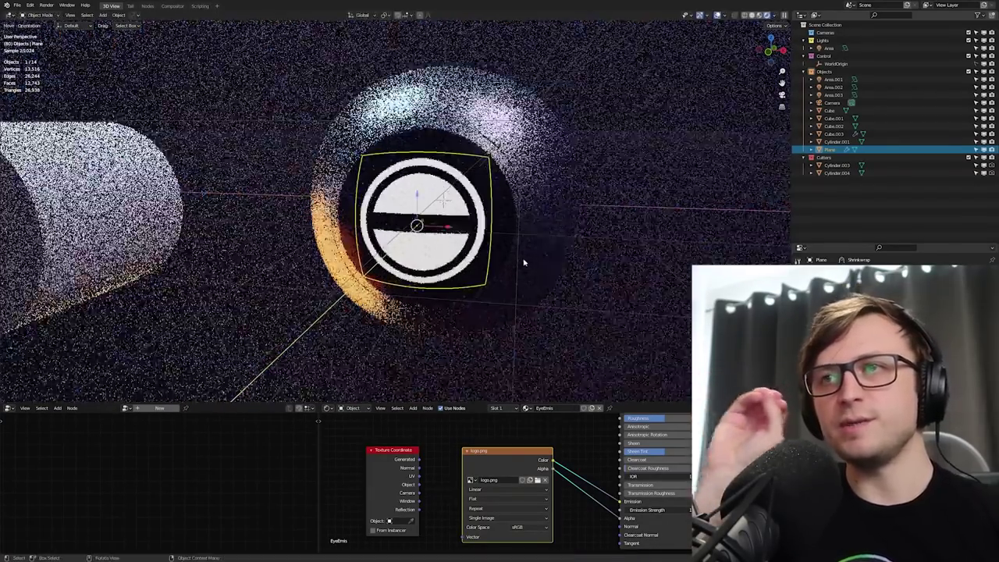
pyautogui.moveTo(524, 261); pyautogui.dragTo(532, 249, button='middle')
pyautogui.scroll(2, 531, 249)
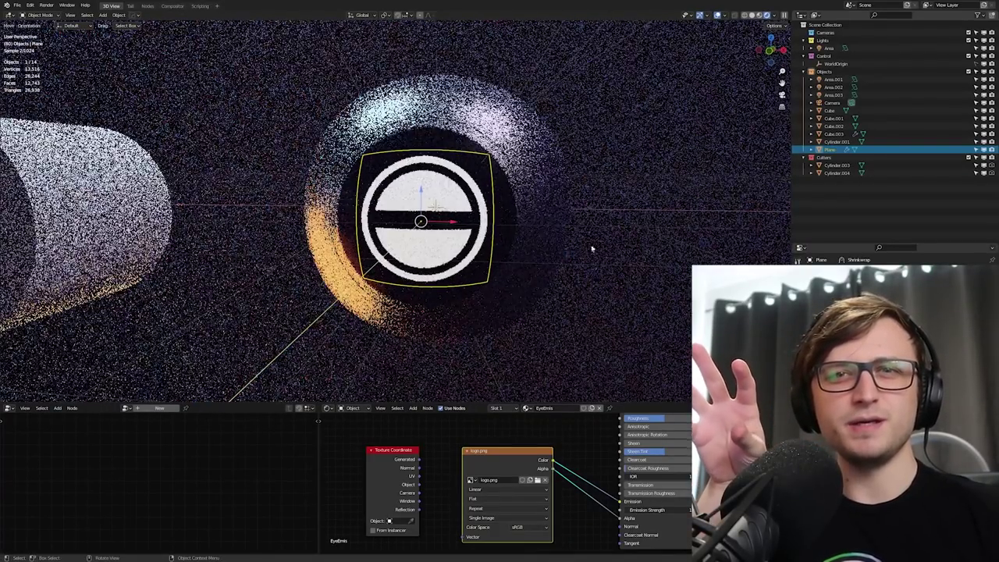
pyautogui.press('s')
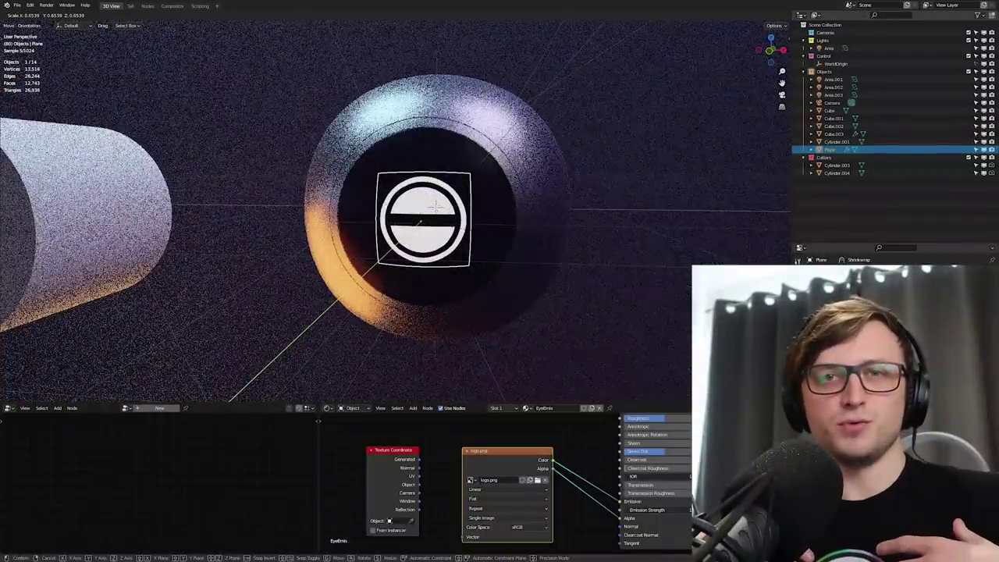
pyautogui.click(499, 308)
pyautogui.click(499, 308)
pyautogui.scroll(-2, 500, 308)
pyautogui.moveTo(500, 308)
pyautogui.mouseDown(button='middle')
pyautogui.moveTo(476, 312)
pyautogui.moveTo(531, 296)
pyautogui.moveTo(573, 305)
pyautogui.moveTo(494, 318)
pyautogui.mouseUp(button='middle')
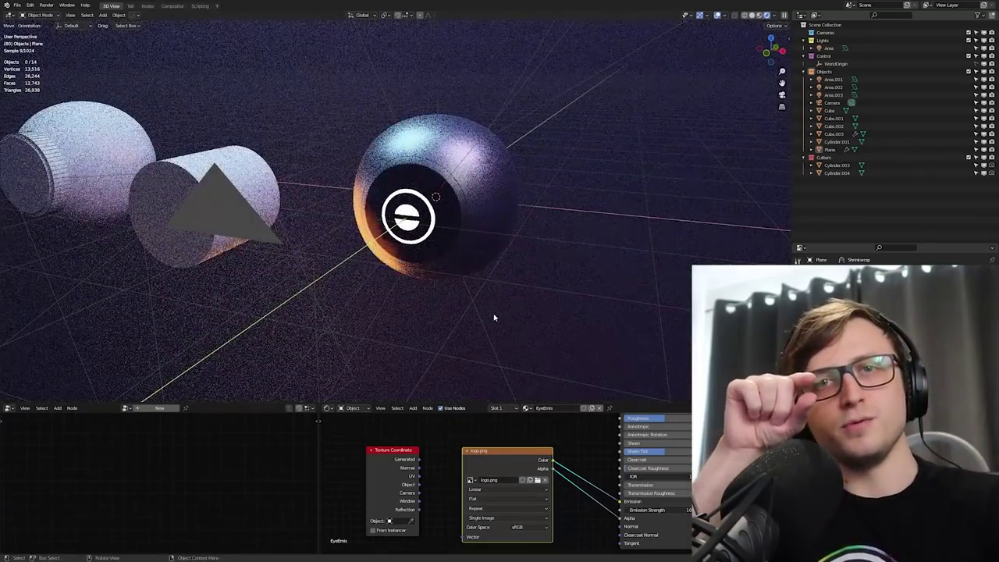
pyautogui.moveTo(514, 260); pyautogui.dragTo(507, 301, button='middle')
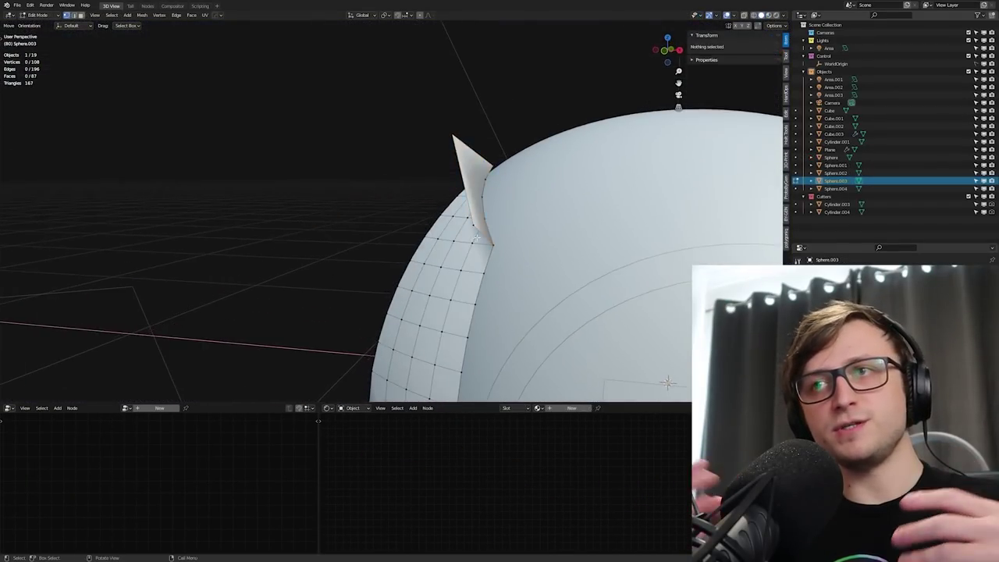
# Select the spike's linked vertices and flatten them with Snap/Flatten (Best fit)
pyautogui.moveTo(476, 238); pyautogui.dragTo(483, 260, button='middle')
pyautogui.press('l')
pyautogui.rightClick(476, 191)
pyautogui.click(531, 208)
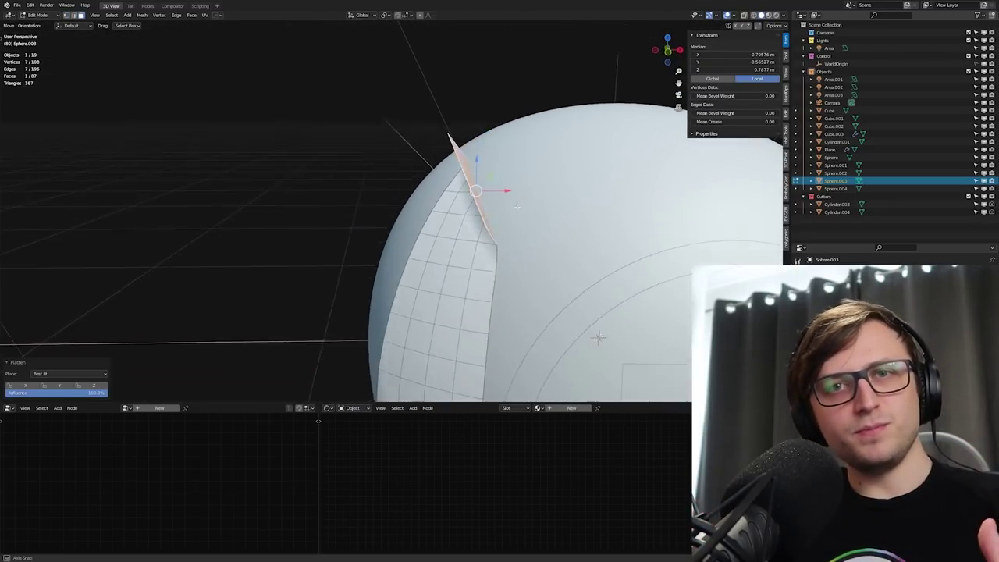
pyautogui.moveTo(531, 207); pyautogui.dragTo(457, 205, button='middle')
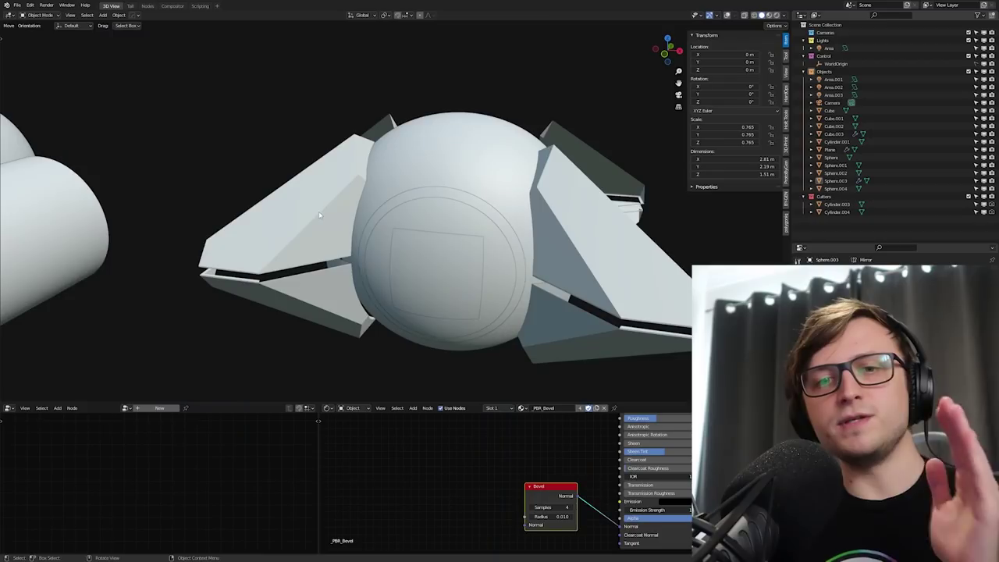
# Restore the viewport overlays and zoom in to inspect the wing's lower edge
pyautogui.hotkey('shift', 'alt', 'z')
pyautogui.moveTo(308, 245); pyautogui.dragTo(451, 217, button='middle')
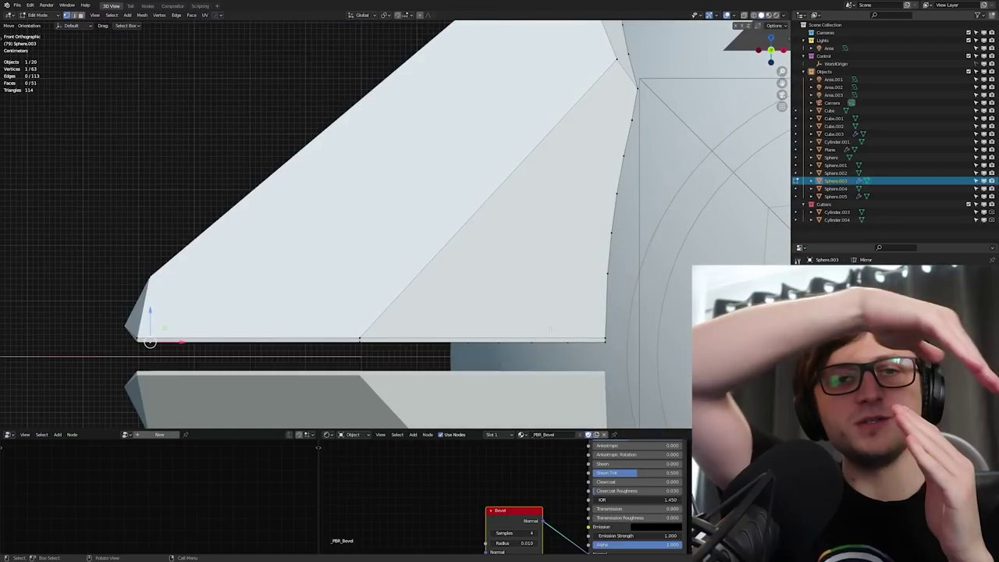
pyautogui.scroll(3, 446, 305)
pyautogui.scroll(2, 422, 305)
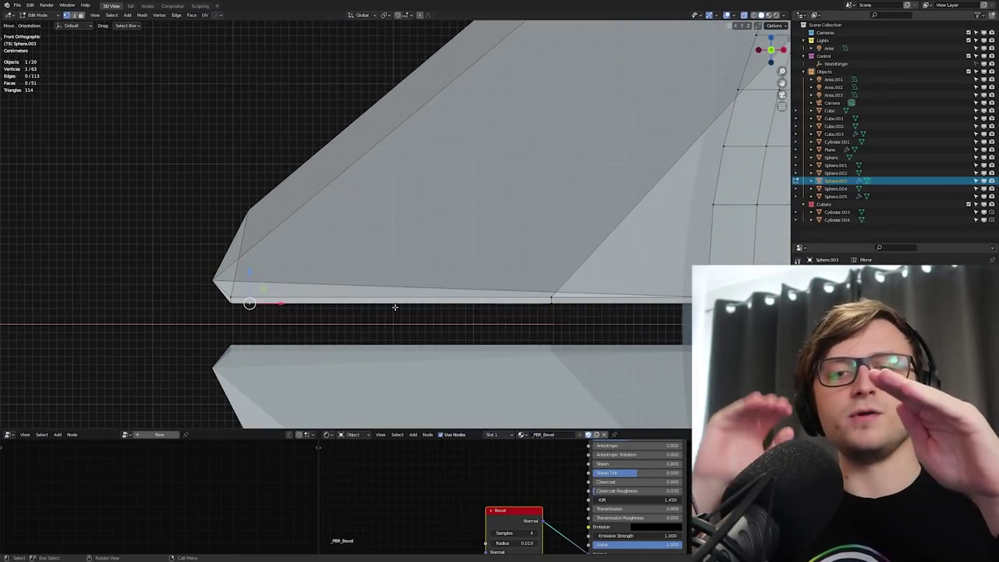
pyautogui.moveTo(207, 282); pyautogui.dragTo(264, 269, button='middle')
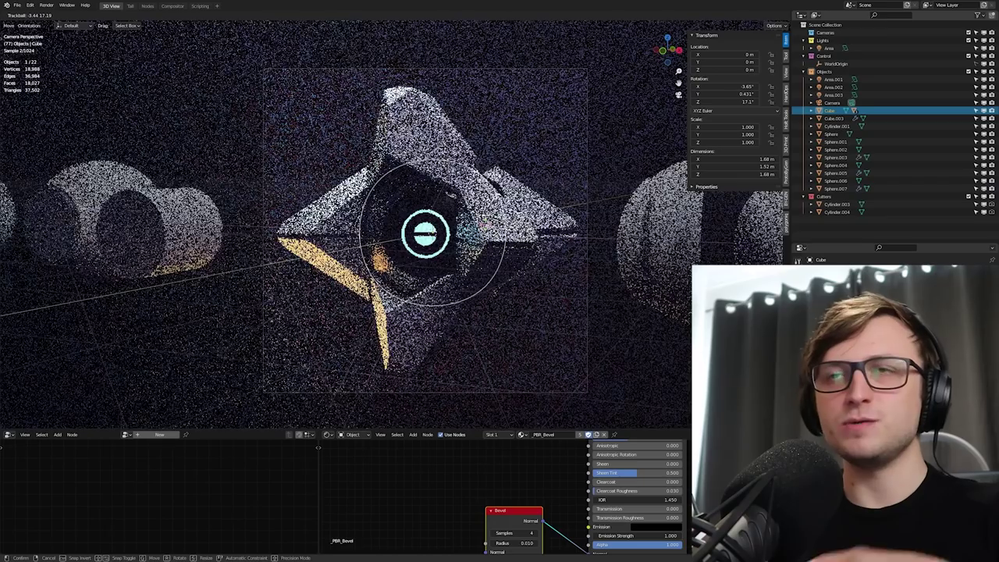
# Select the ghost's Cube and clear its rotation to zero with Alt+R
pyautogui.press('Escape')
pyautogui.hotkey('alt', 'a')
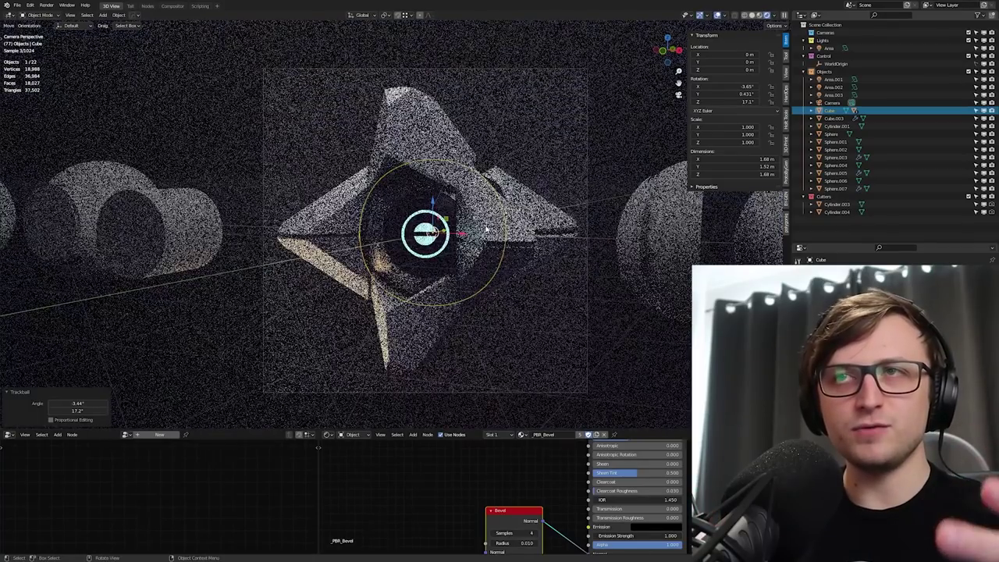
pyautogui.press('z')
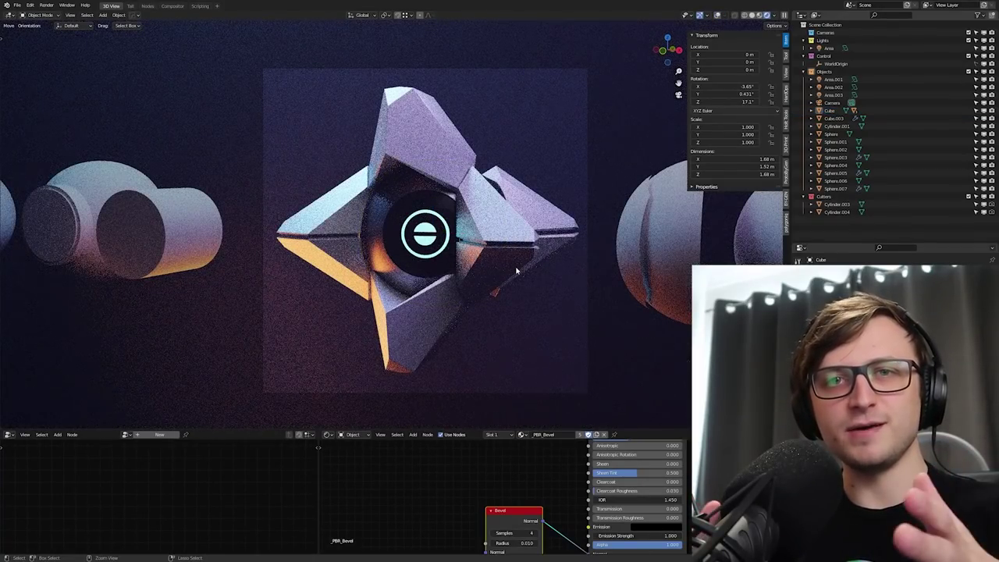
pyautogui.click(516, 271)
pyautogui.press('r')
pyautogui.press('r')
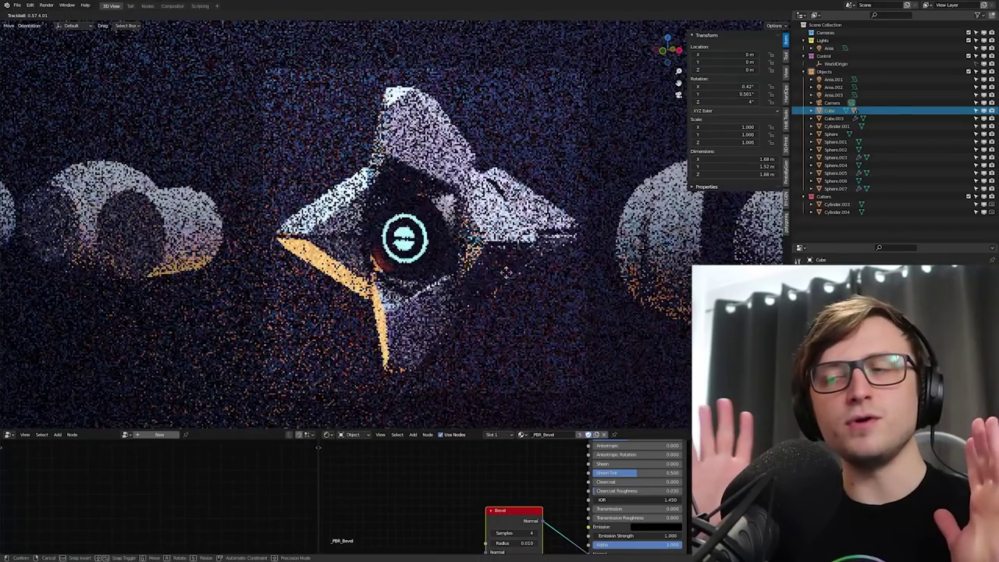
pyautogui.click(511, 276)
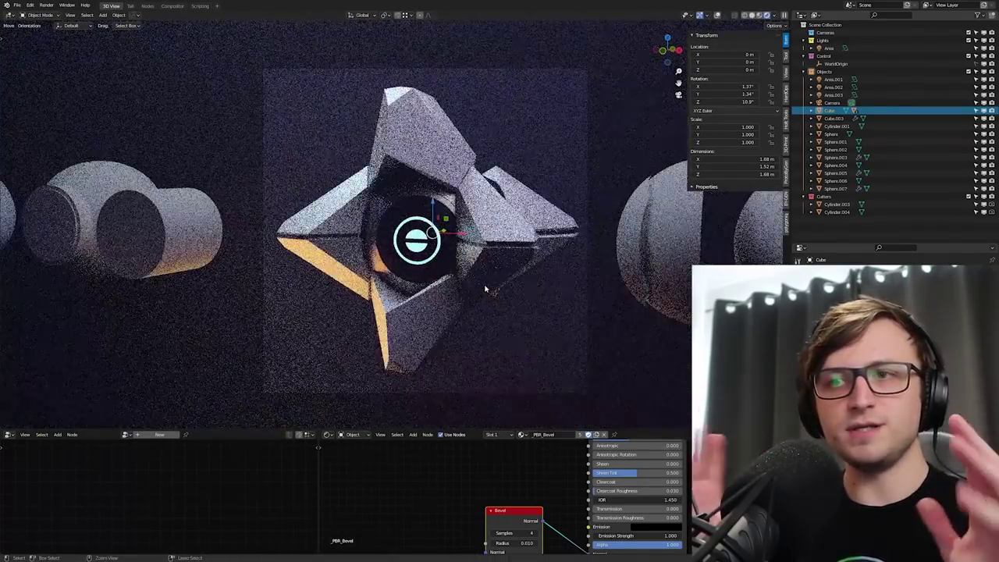
pyautogui.hotkey('alt', 'r')
# Frame the ghost and rotate it so the cyan eye faces the view
pyautogui.press('KP_Decimal')
pyautogui.press('r')
pyautogui.press('r')
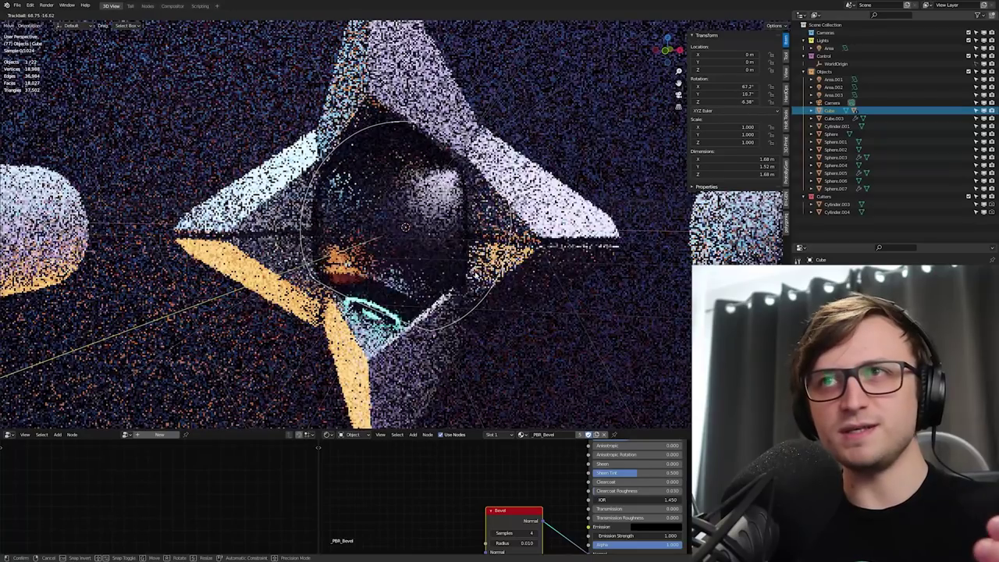
pyautogui.press('r')
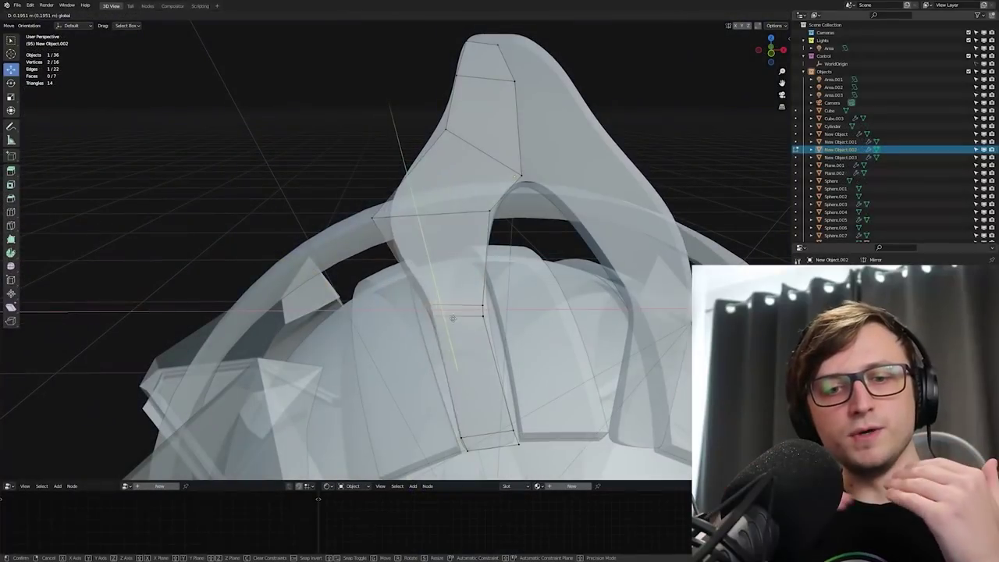
# Check the arched plating from the front, save CurlGhost_2.blend, and view through the camera
pyautogui.moveTo(452, 318); pyautogui.dragTo(447, 147, button='middle')
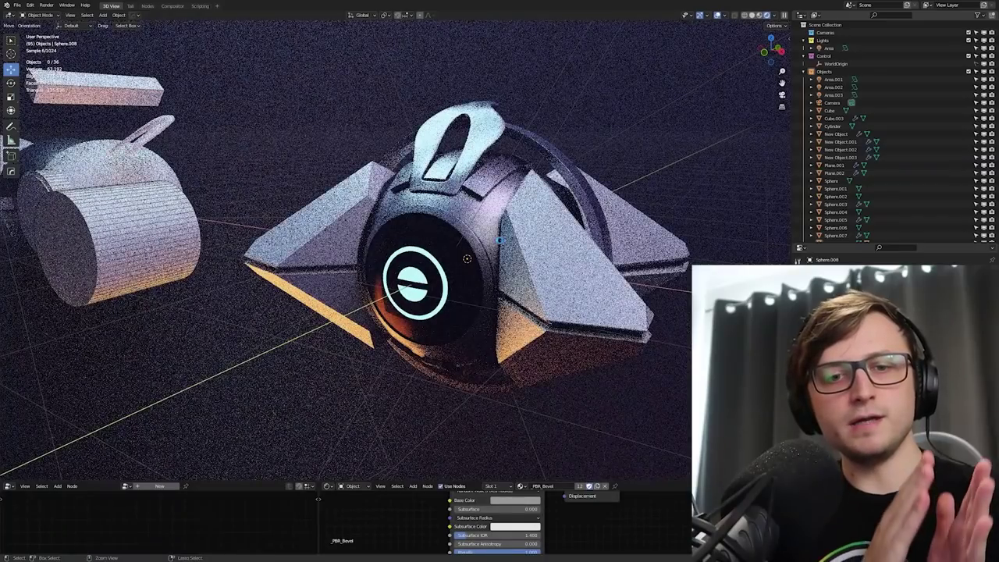
pyautogui.moveTo(500, 240); pyautogui.dragTo(515, 234, button='middle')
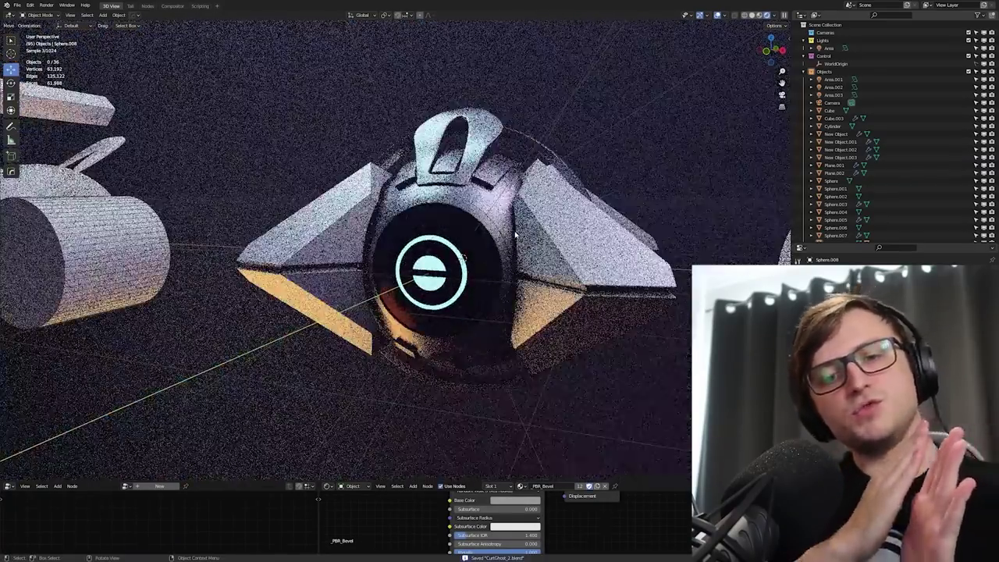
pyautogui.hotkey('ctrl', 's')
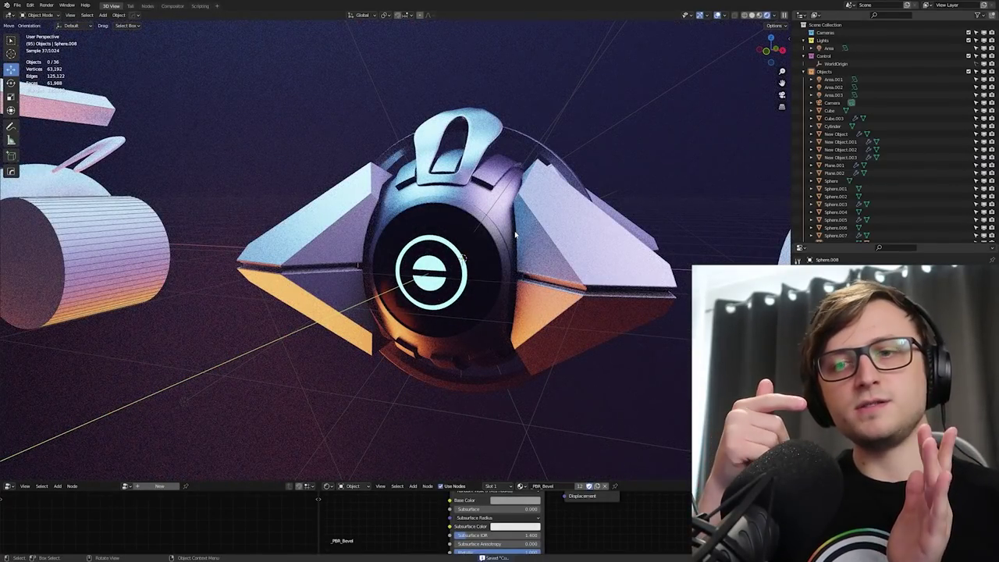
pyautogui.press('KP_0')
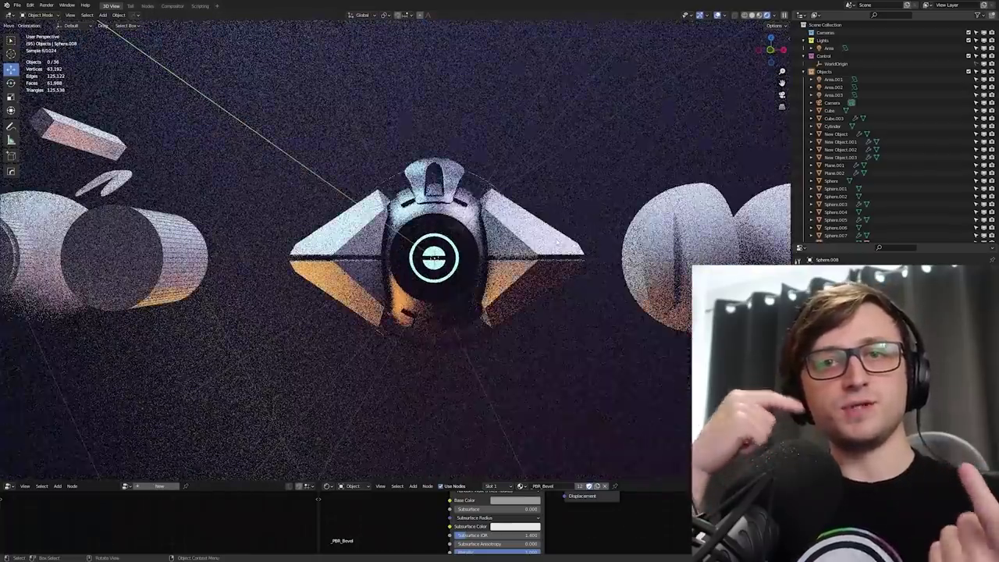
pyautogui.scroll(2, 576, 240)
pyautogui.scroll(-2, 570, 227)
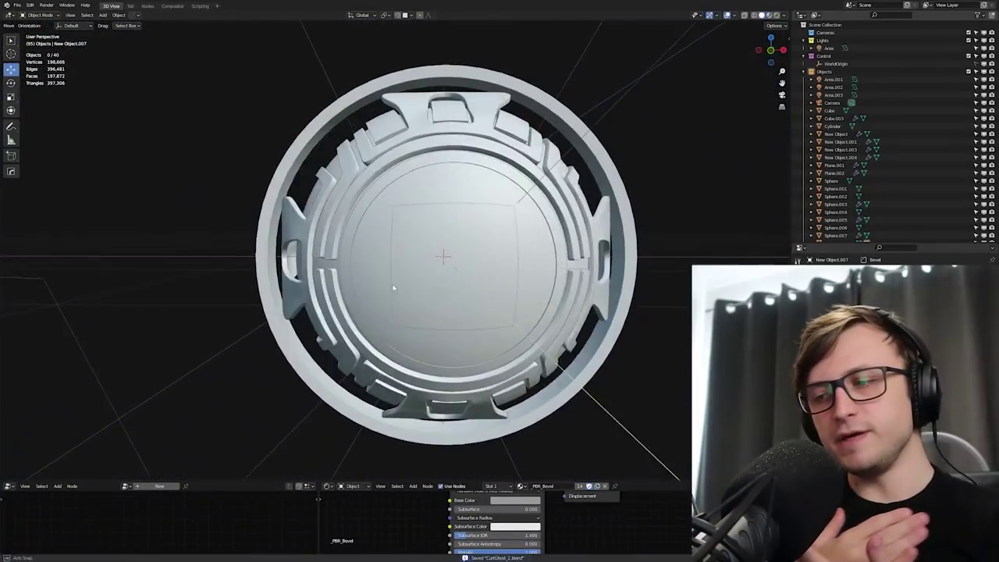
# Preview the ghost in rendered shading, select the Sphere.008 ring, then return to solid shading
pyautogui.moveTo(469, 265); pyautogui.dragTo(399, 289, button='middle')
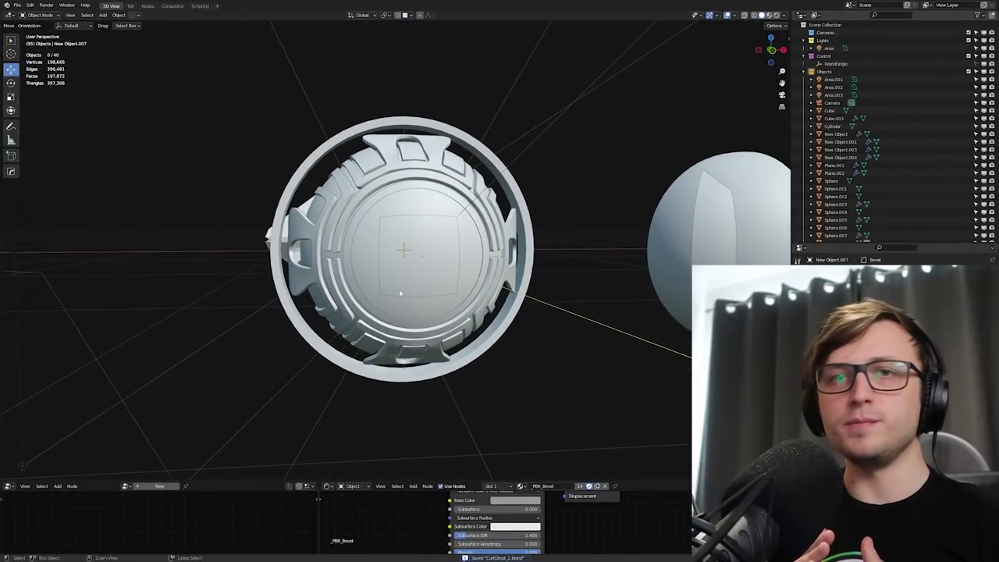
pyautogui.press('z')
pyautogui.click(546, 226)
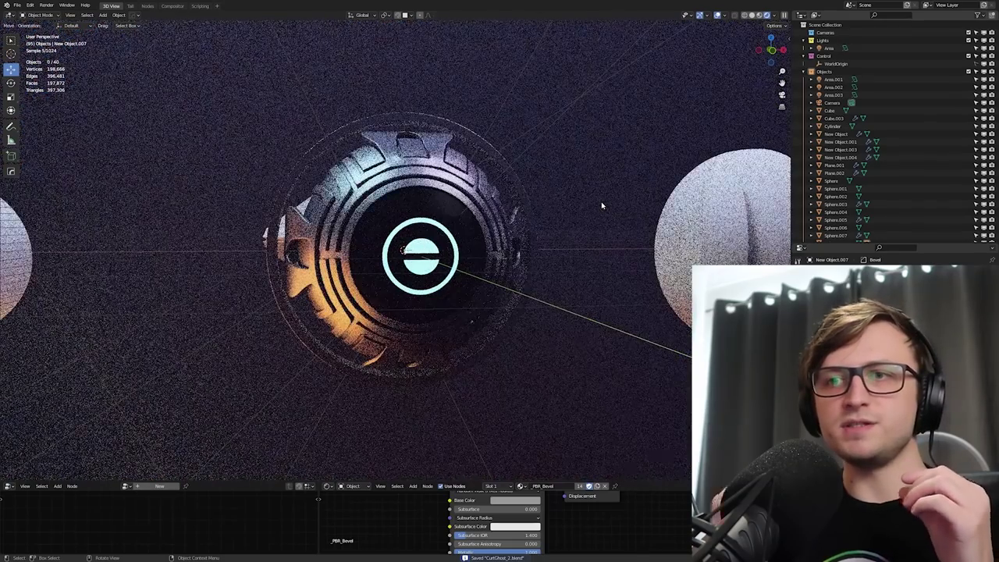
pyautogui.moveTo(316, 204); pyautogui.dragTo(421, 234, button='middle')
pyautogui.click(422, 234)
pyautogui.press('r')
pyautogui.press('r')
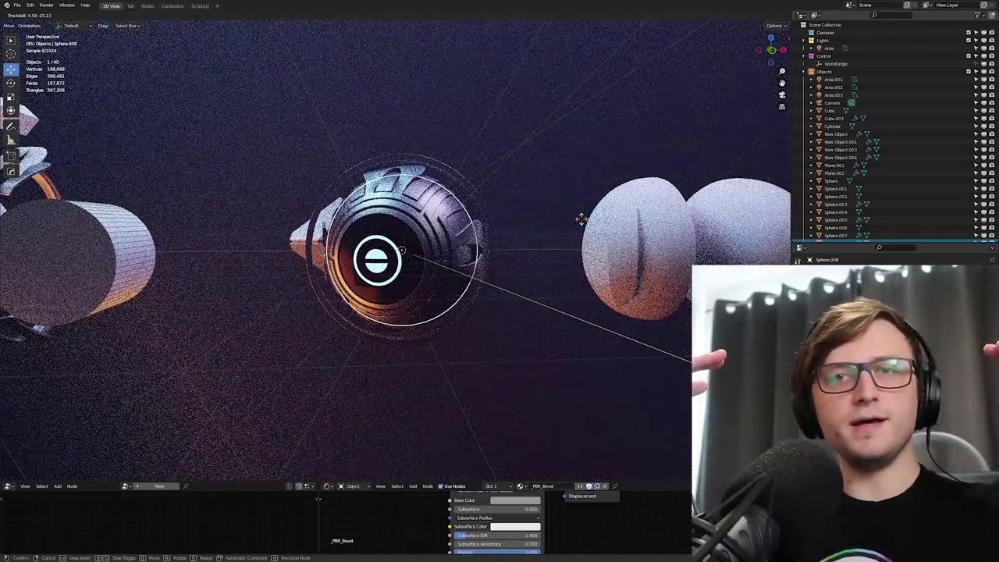
pyautogui.press('Escape')
pyautogui.moveTo(583, 220)
pyautogui.mouseDown(button='middle')
pyautogui.moveTo(504, 239)
pyautogui.moveTo(529, 202)
pyautogui.moveTo(550, 199)
pyautogui.mouseUp(button='middle')
pyautogui.press('z')
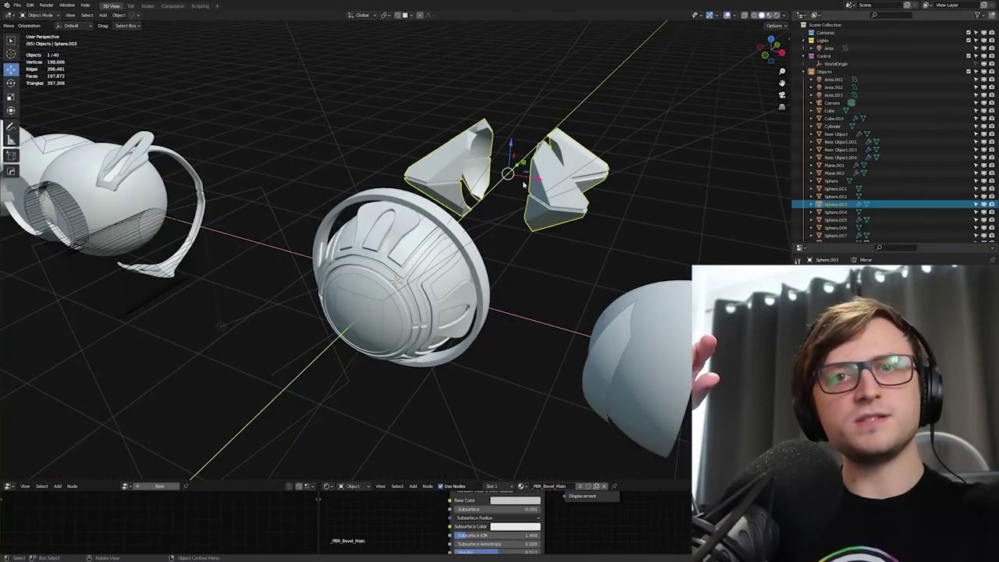
# Save the file and view the ghost through the scene camera in rendered shading
pyautogui.click(408, 15)
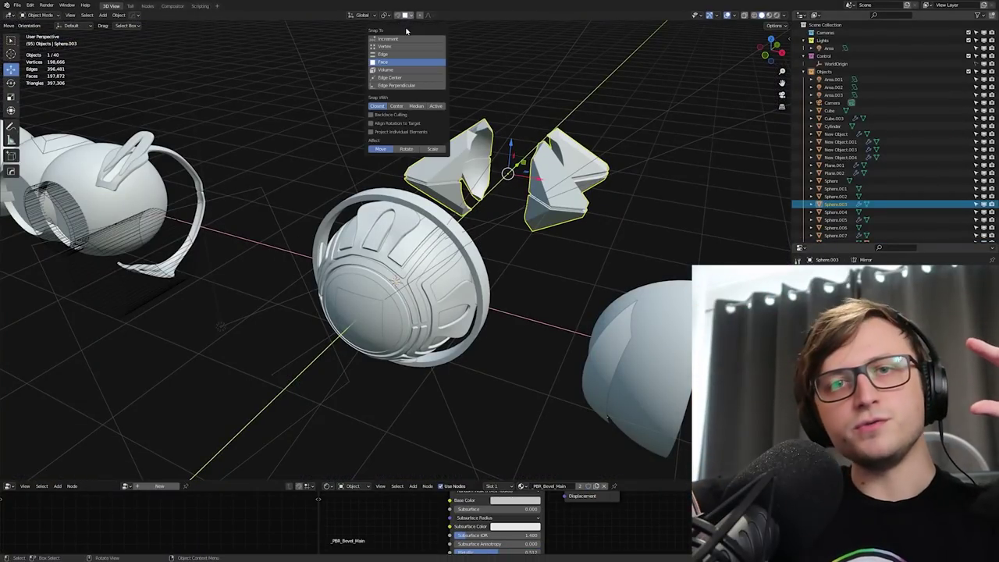
pyautogui.moveTo(526, 118); pyautogui.dragTo(590, 434, button='middle')
pyautogui.moveTo(541, 160)
pyautogui.mouseDown(button='middle')
pyautogui.moveTo(507, 203)
pyautogui.moveTo(422, 249)
pyautogui.moveTo(468, 234)
pyautogui.moveTo(437, 257)
pyautogui.mouseUp(button='middle')
pyautogui.hotkey('alt', 'a')
pyautogui.hotkey('ctrl', 's')
pyautogui.scroll(2, 419, 249)
pyautogui.press('KP_0')
pyautogui.press('z')
pyautogui.click(526, 153)
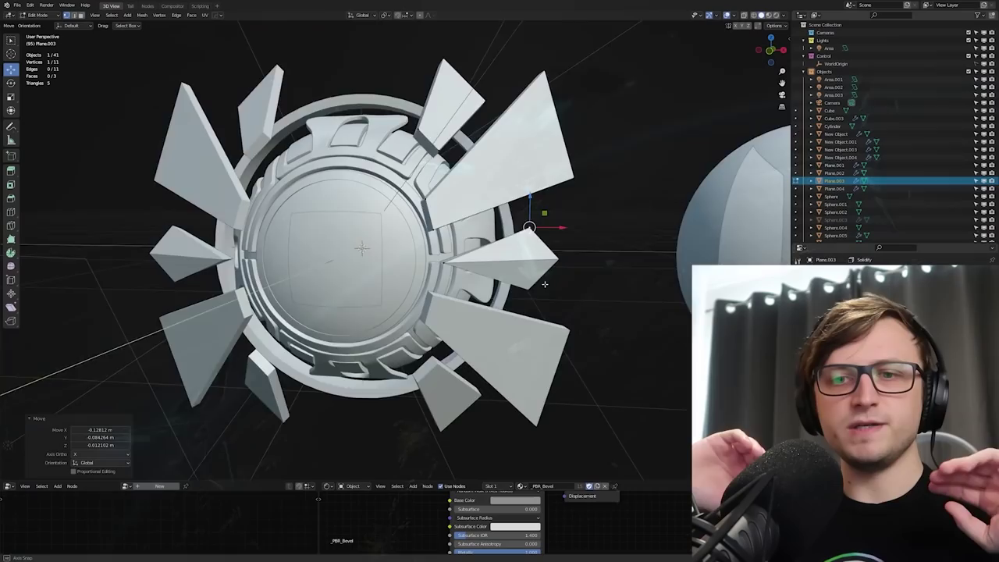
# In Object Mode, select the New Object.002 plating and rotate it about the Z axis
pyautogui.moveTo(546, 297); pyautogui.dragTo(548, 270, button='middle')
pyautogui.scroll(5, 584, 288)
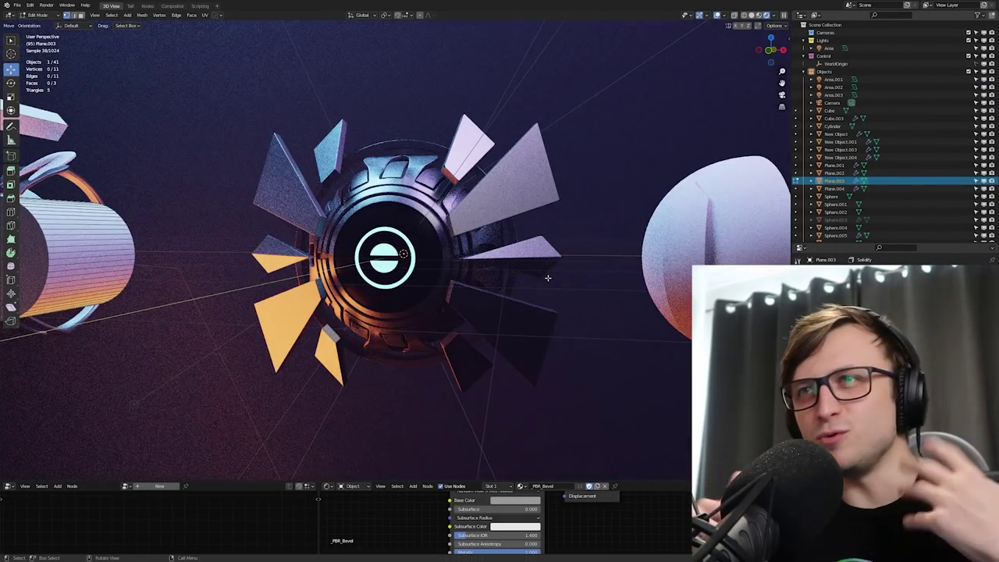
pyautogui.moveTo(566, 232); pyautogui.dragTo(500, 277, button='middle')
pyautogui.press('Tab')
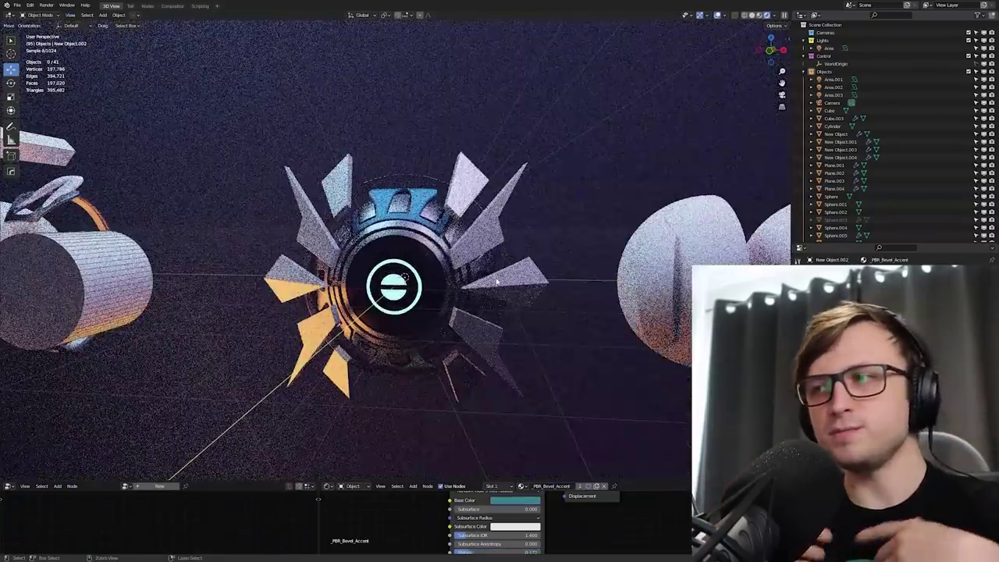
pyautogui.click(497, 281)
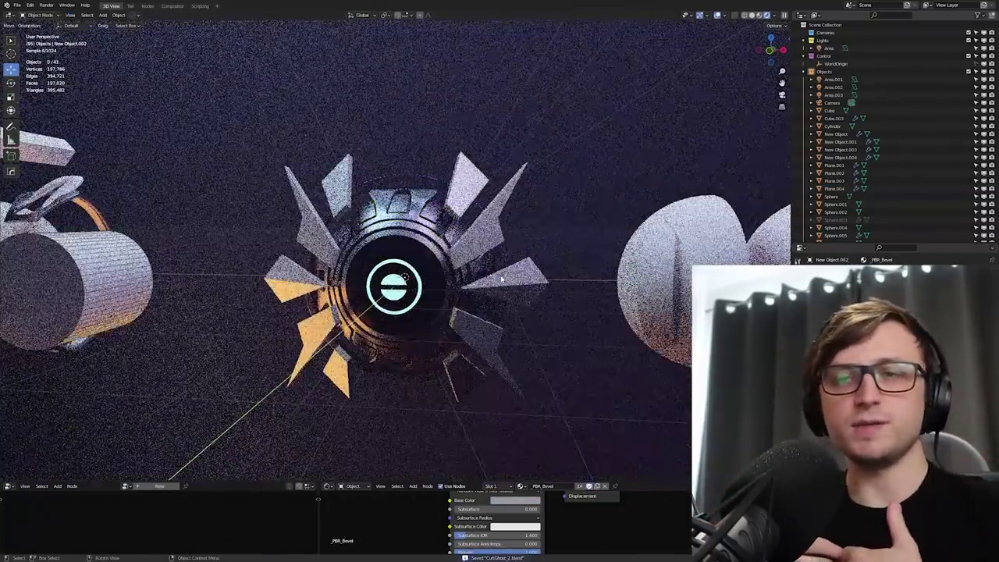
pyautogui.scroll(1, 390, 289)
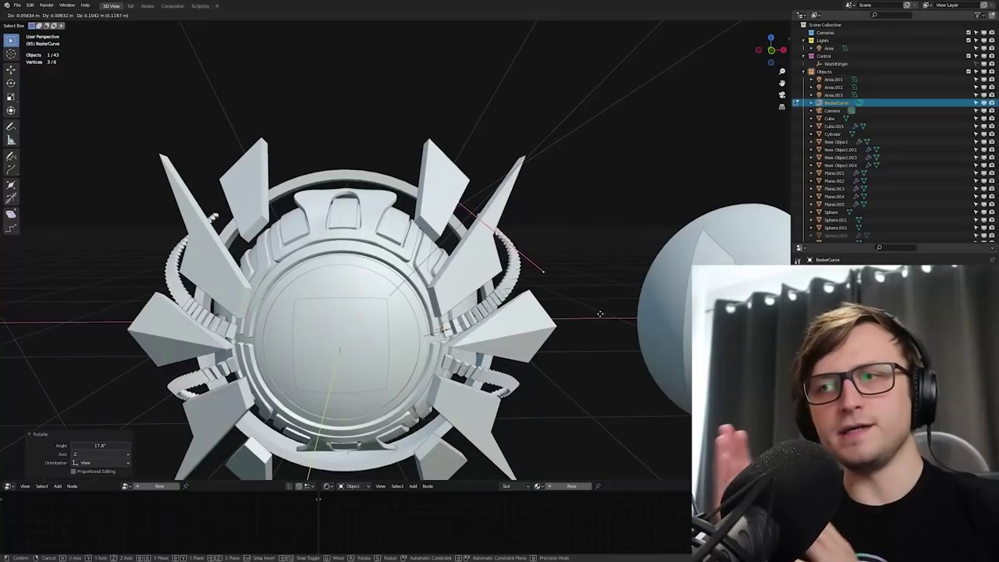
pyautogui.click(601, 314)
pyautogui.scroll(3, 600, 314)
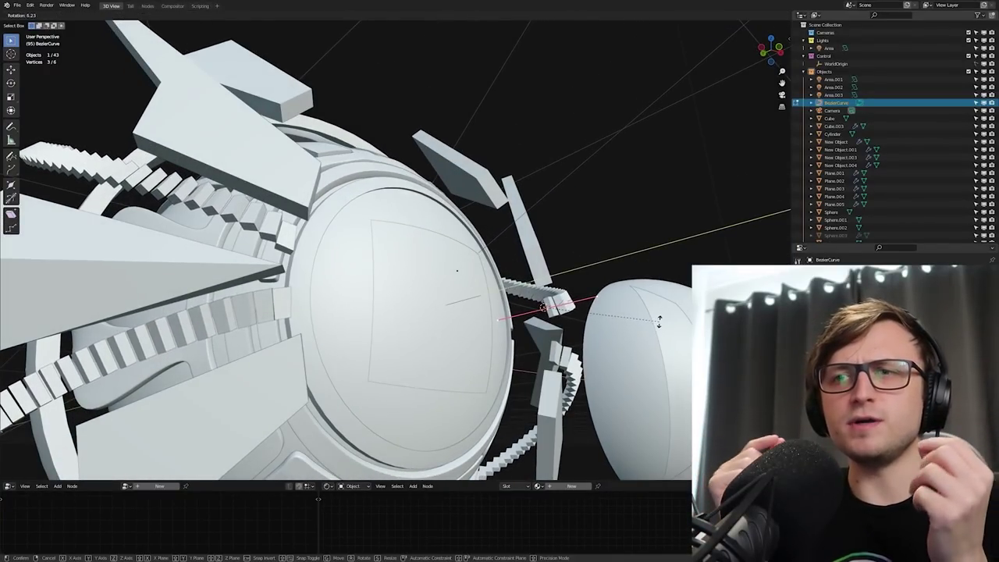
pyautogui.moveTo(624, 312); pyautogui.dragTo(651, 334, button='middle')
pyautogui.press('r')
pyautogui.press('z')
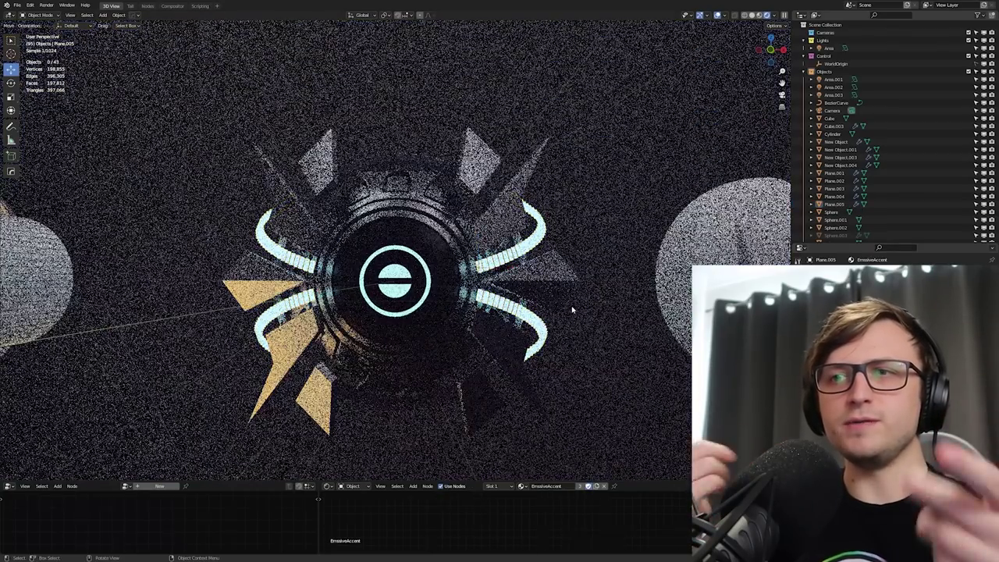
pyautogui.moveTo(572, 310); pyautogui.dragTo(576, 320, button='middle')
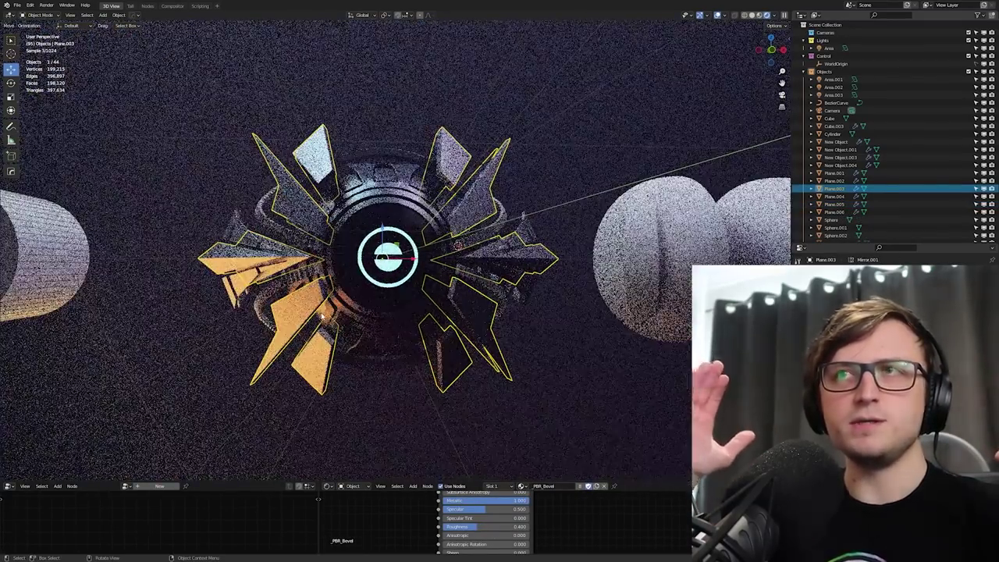
# Trackball-rotate the Sphere.008 ring around the eye and view it through the camera
pyautogui.click(465, 250)
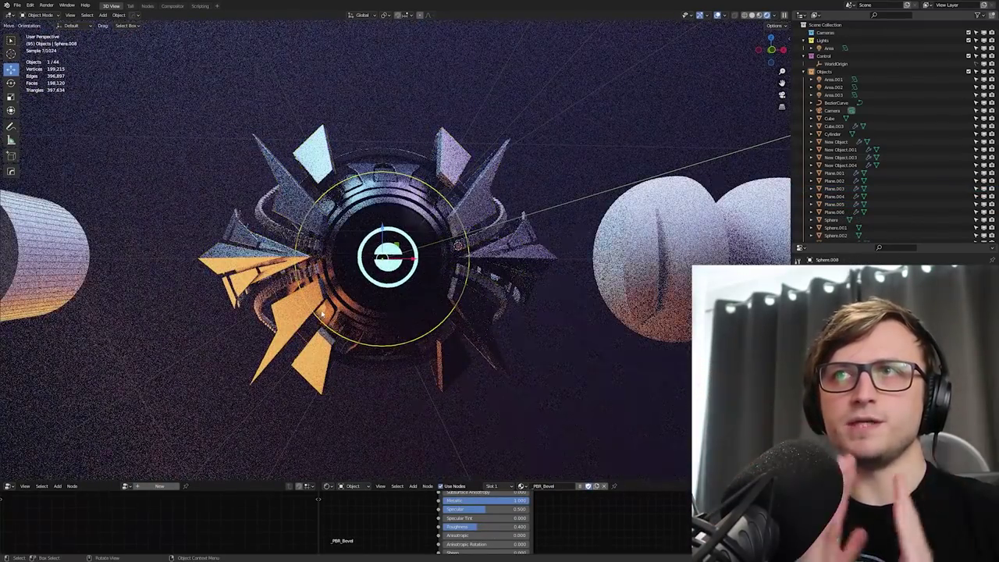
pyautogui.press('r')
pyautogui.press('r')
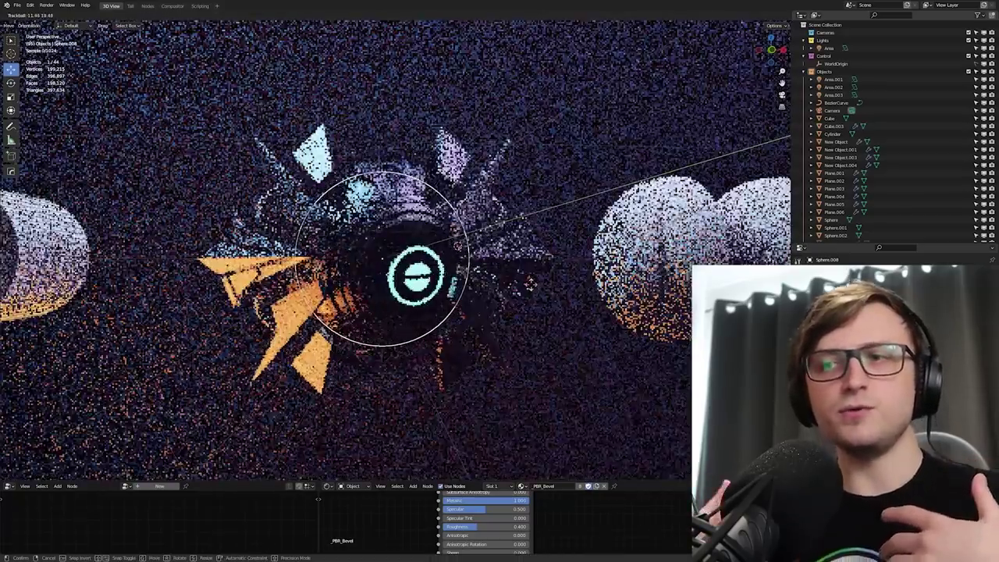
pyautogui.click(528, 287)
pyautogui.press('KP_0')
pyautogui.press('r')
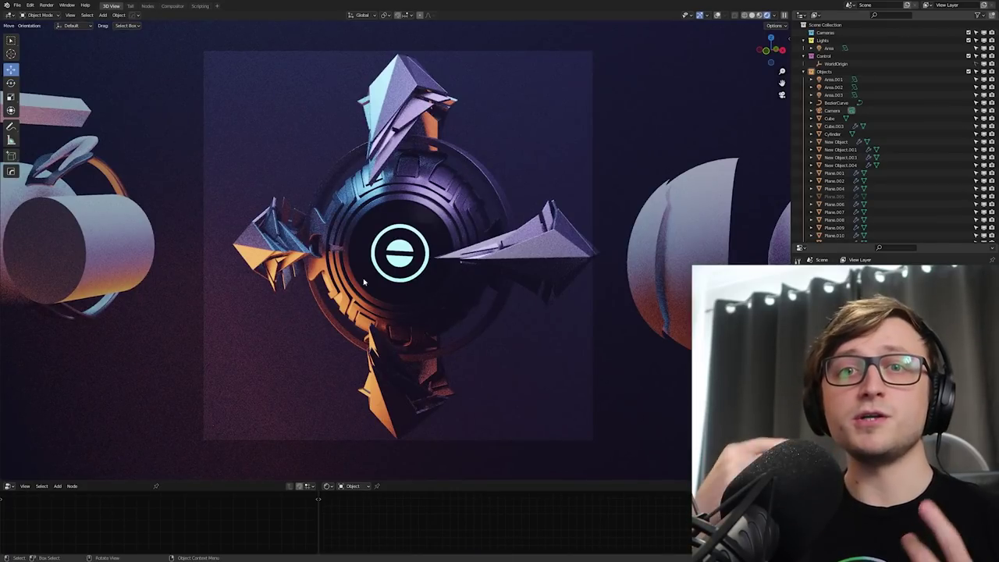
# Box-select part of the eye model, preview in rendered shading, and save the file
pyautogui.press('KP_0')
pyautogui.scroll(2, 356, 296)
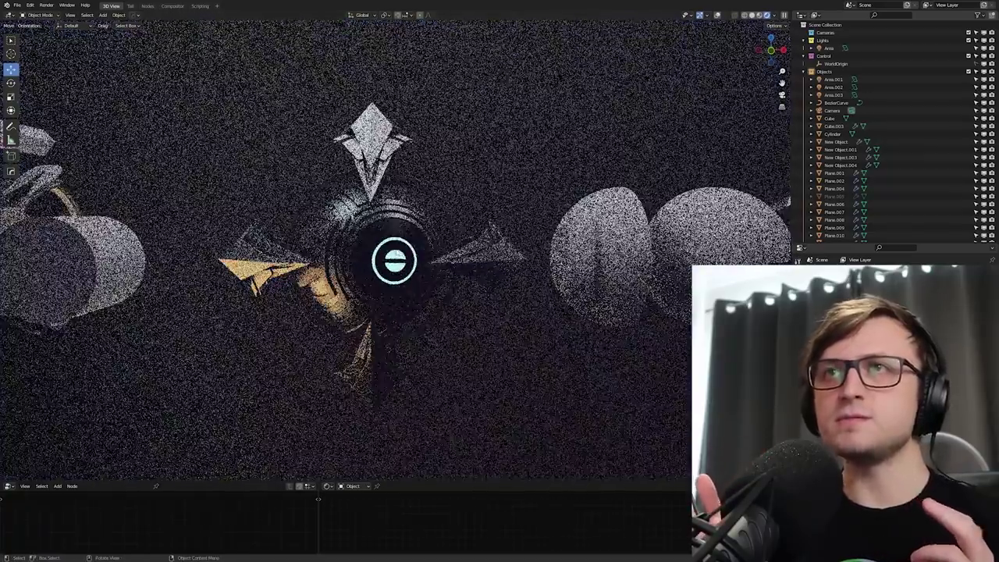
pyautogui.scroll(-1, 356, 296)
pyautogui.moveTo(356, 295); pyautogui.dragTo(416, 221, button='middle')
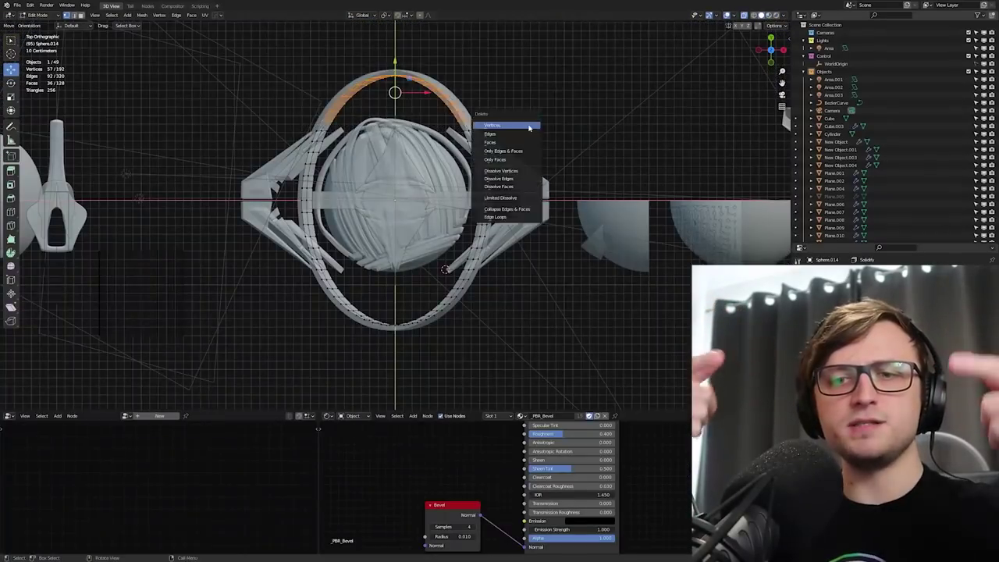
pyautogui.moveTo(520, 365); pyautogui.dragTo(301, 285)
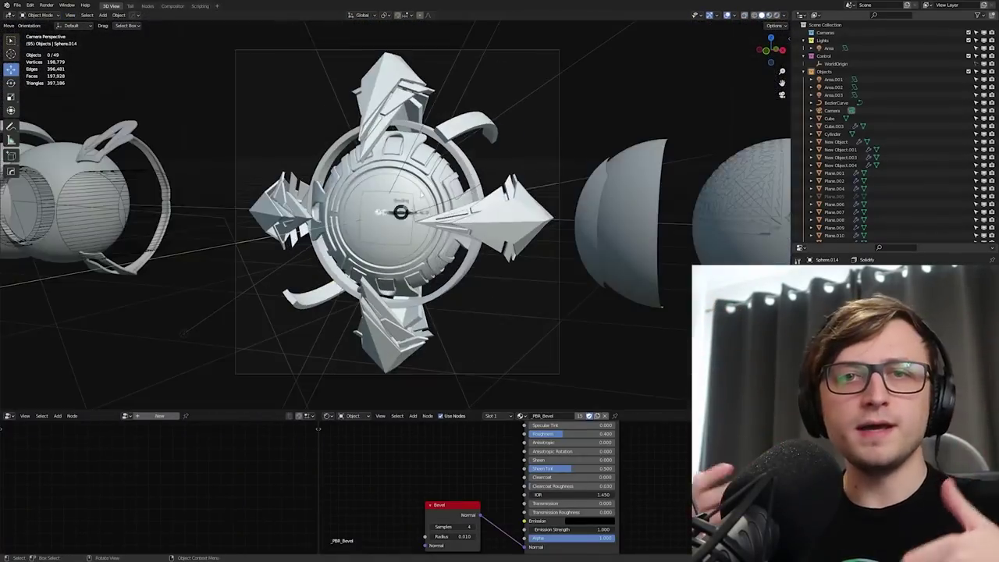
pyautogui.press('z')
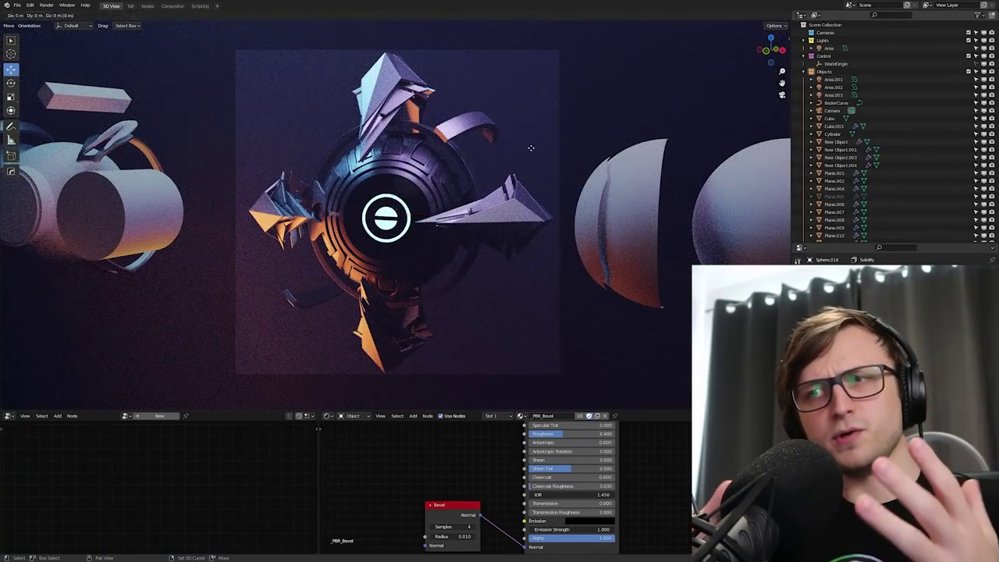
pyautogui.press('Escape')
pyautogui.hotkey('ctrl', 's')
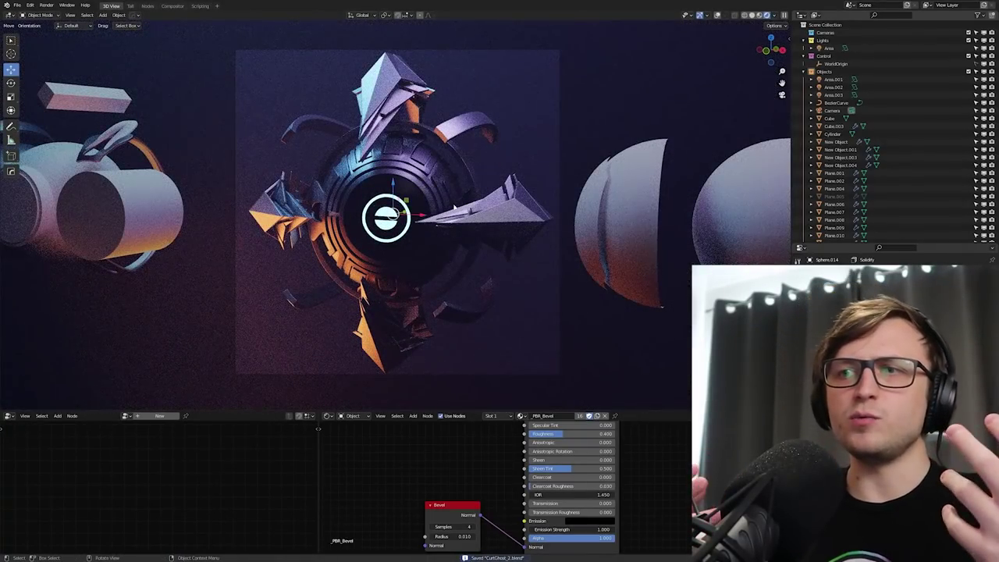
# Rotate the curved band 286.84° about its local Z axis, then return to solid shading
pyautogui.press('r')
pyautogui.press('z')
pyautogui.press('z')
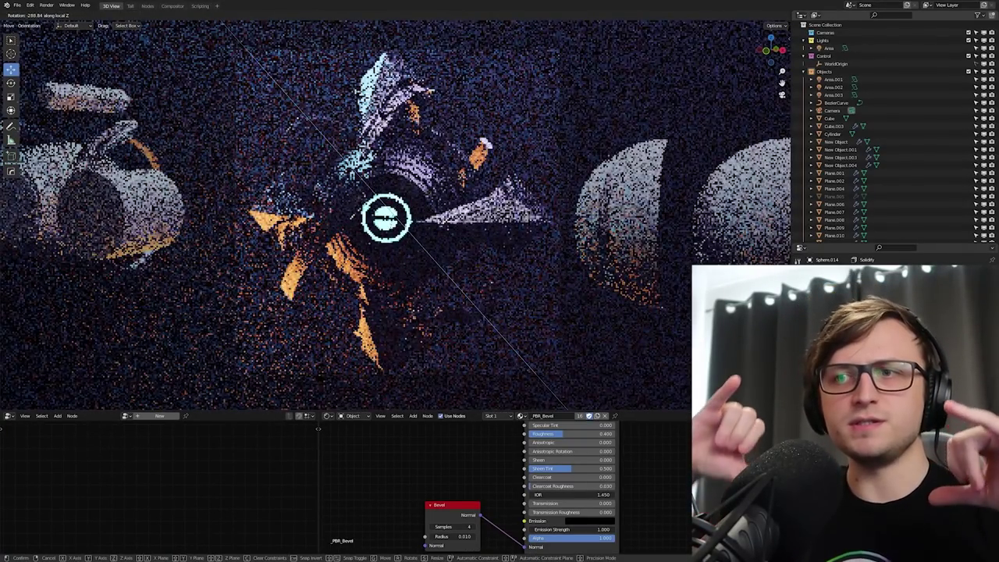
pyautogui.click(387, 156)
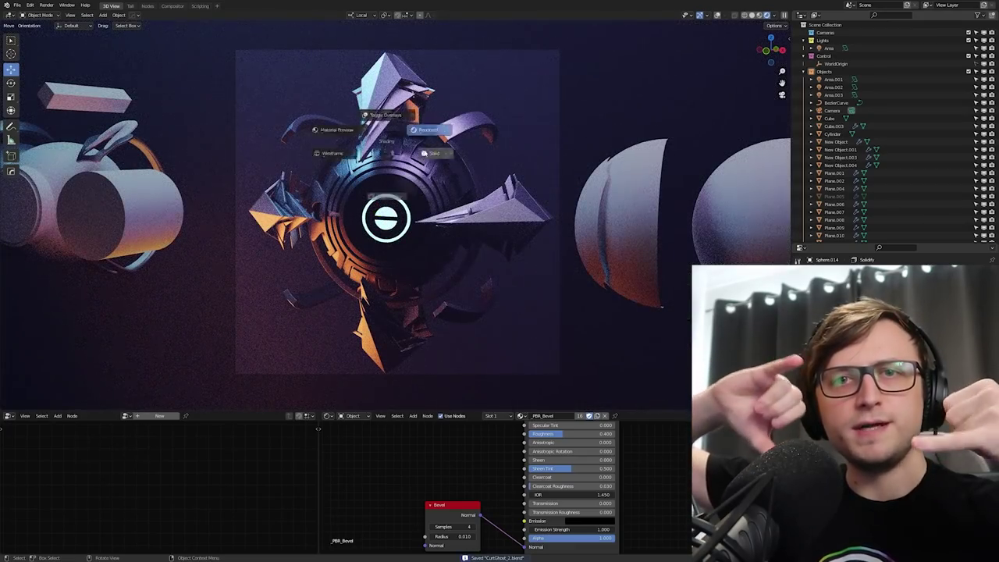
pyautogui.click(424, 153)
pyautogui.scroll(4, 390, 211)
pyautogui.click(469, 234)
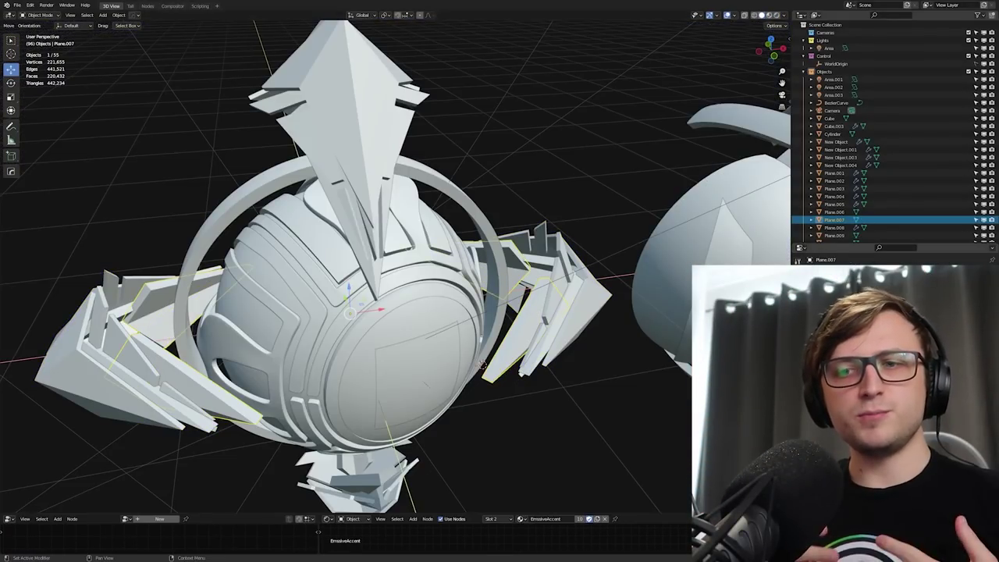
# Select one wing piece and select its whole mesh in Edit Mode with X-ray on
pyautogui.moveTo(483, 365); pyautogui.dragTo(538, 313, button='middle')
pyautogui.click(538, 312)
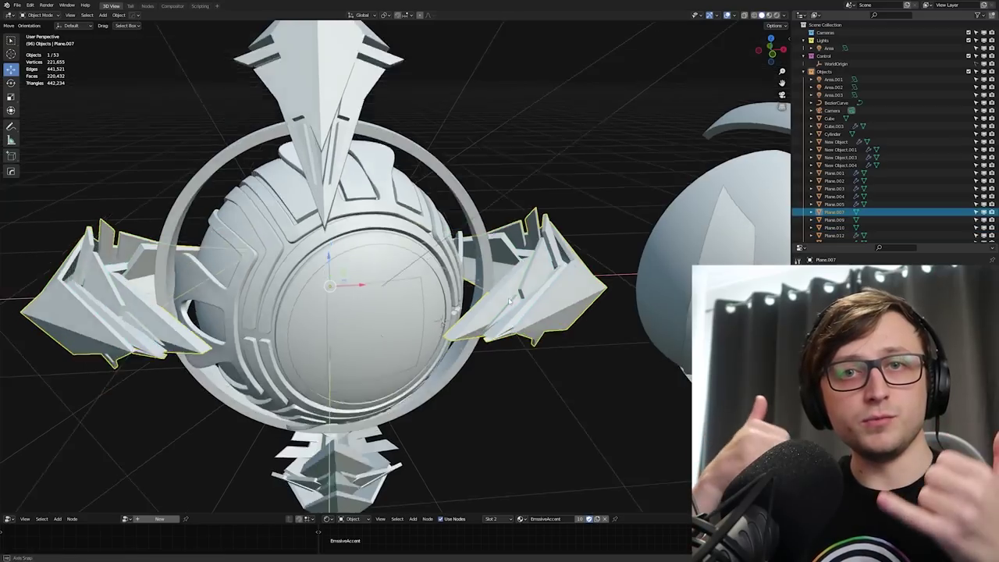
pyautogui.press('Tab')
pyautogui.hotkey('alt', 'z')
pyautogui.scroll(3, 371, 299)
pyautogui.press('a')
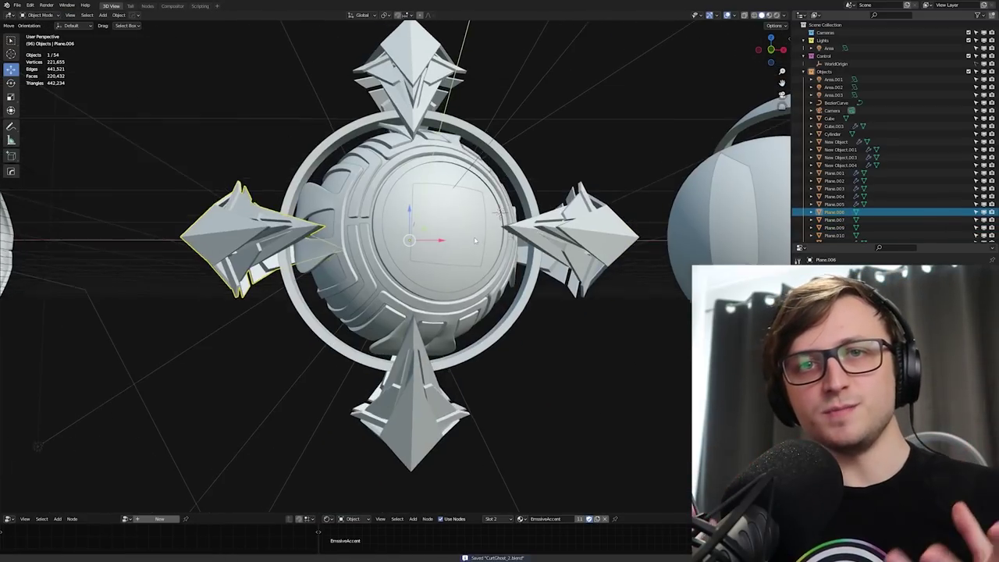
pyautogui.scroll(-3, 559, 257)
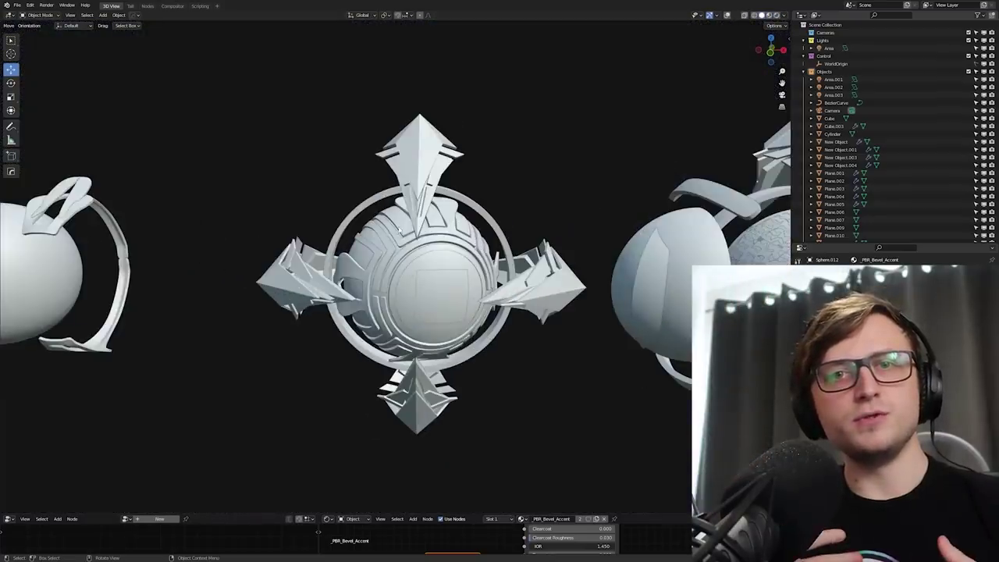
pyautogui.moveTo(421, 281); pyautogui.dragTo(547, 257, button='middle')
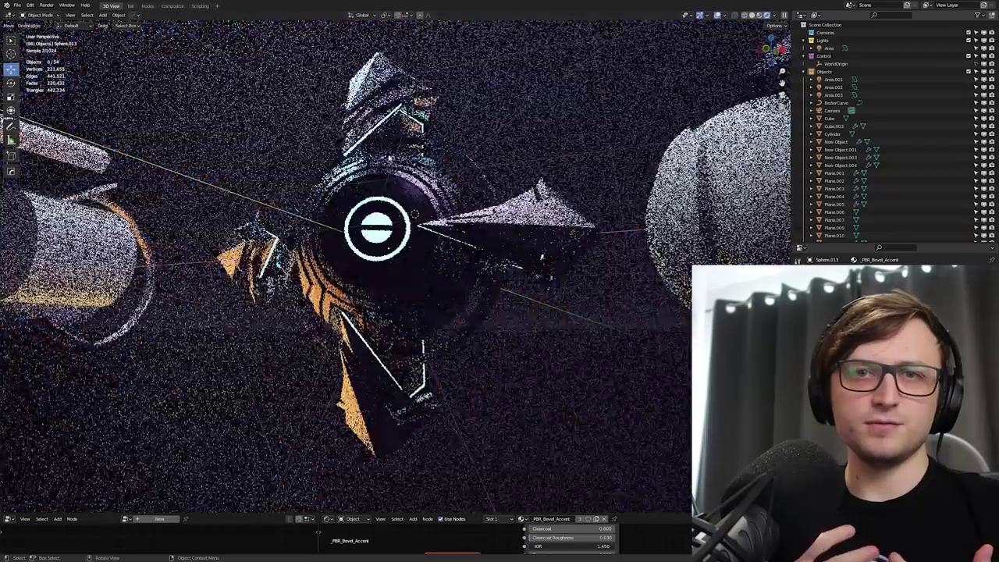
# Select the connected wing mesh, return to Object Mode, and undo the unhide
pyautogui.moveTo(421, 257); pyautogui.dragTo(443, 248, button='middle')
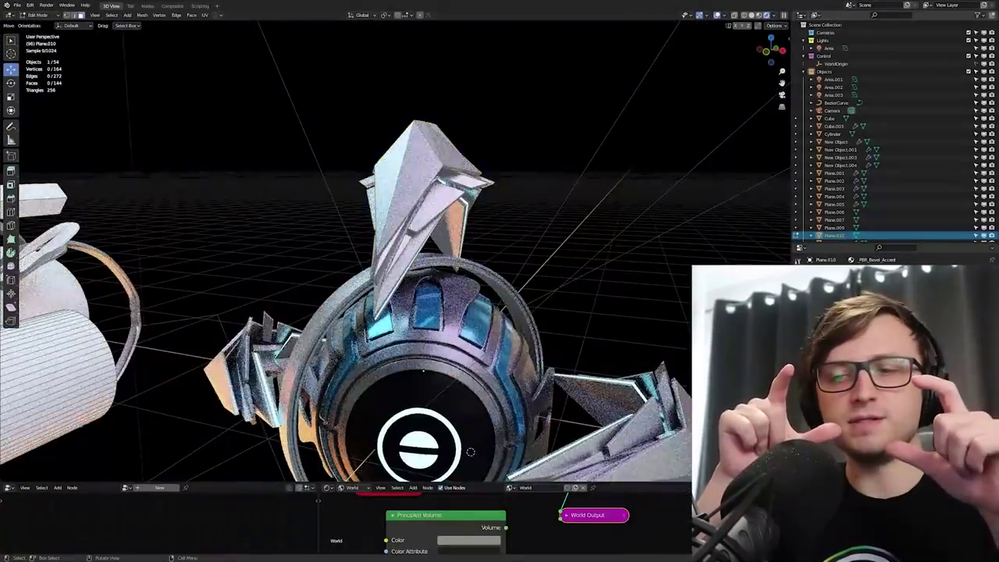
pyautogui.hotkey('ctrl', 'l')
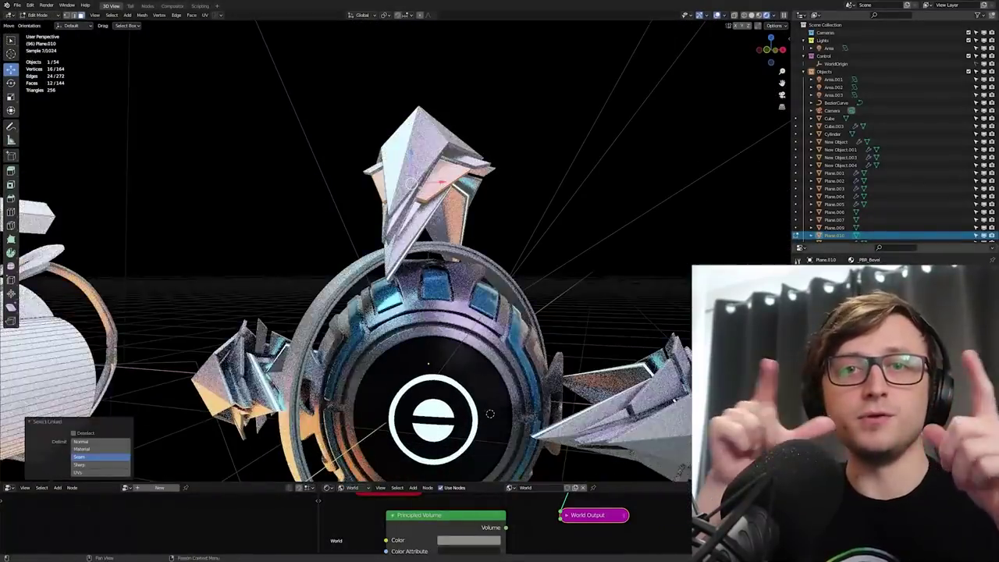
pyautogui.moveTo(490, 414); pyautogui.dragTo(453, 375, button='middle')
pyautogui.press('Tab')
pyautogui.scroll(5, 421, 391)
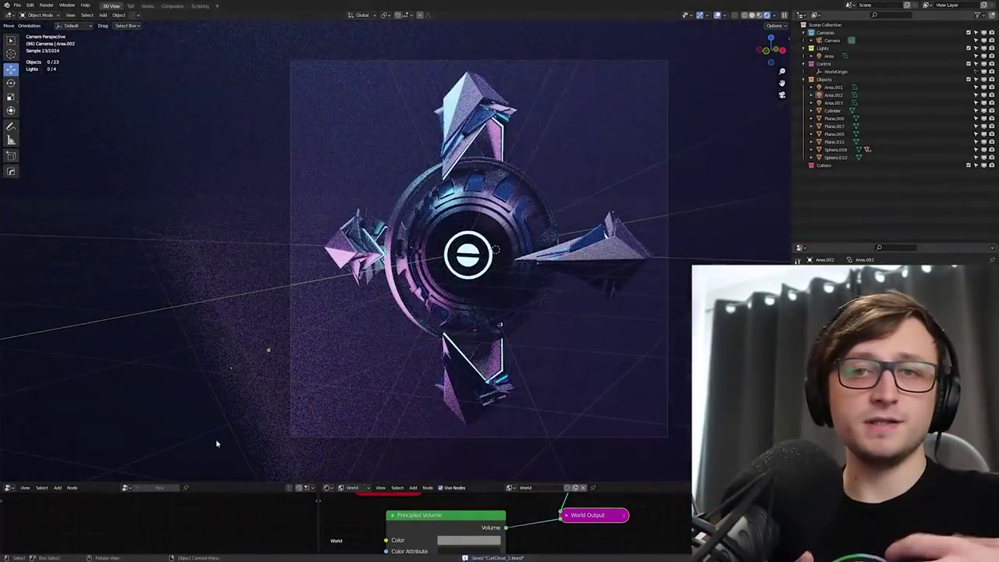
pyautogui.hotkey('alt', 'h')
pyautogui.hotkey('ctrl', 'z')
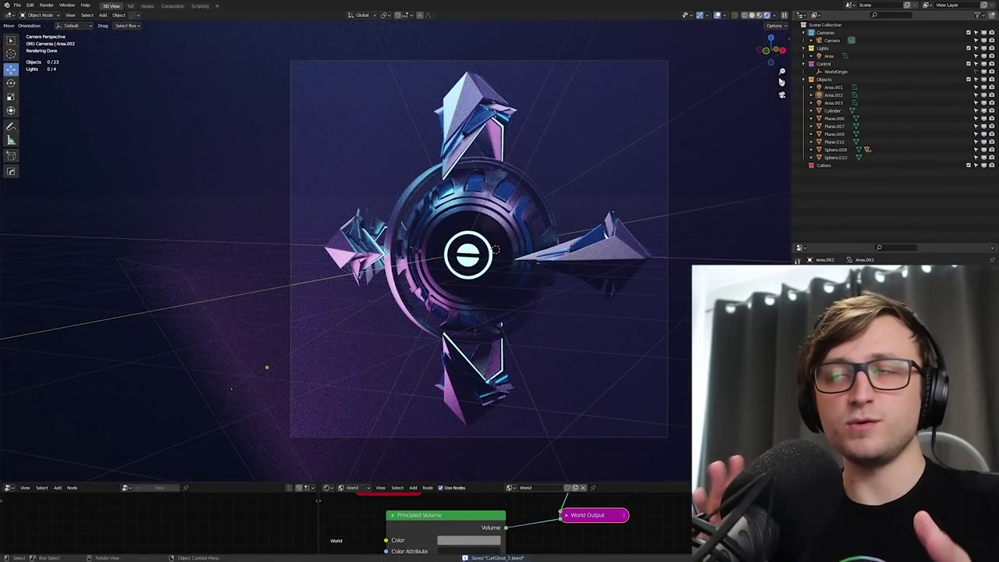
# Add a Plain Axes empty at the 3D cursor and return to the camera view
pyautogui.moveTo(509, 222); pyautogui.dragTo(548, 217, button='middle')
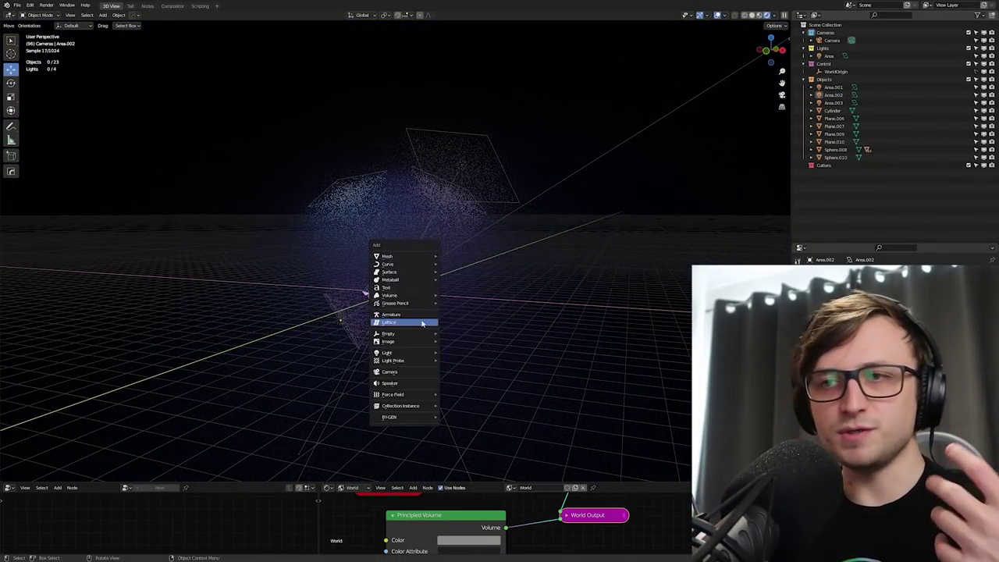
pyautogui.moveTo(422, 333)
pyautogui.click(462, 339)
pyautogui.press('KP_0')
# Save the file and select the new empty together with the camera for parenting
pyautogui.hotkey('ctrl', 's')
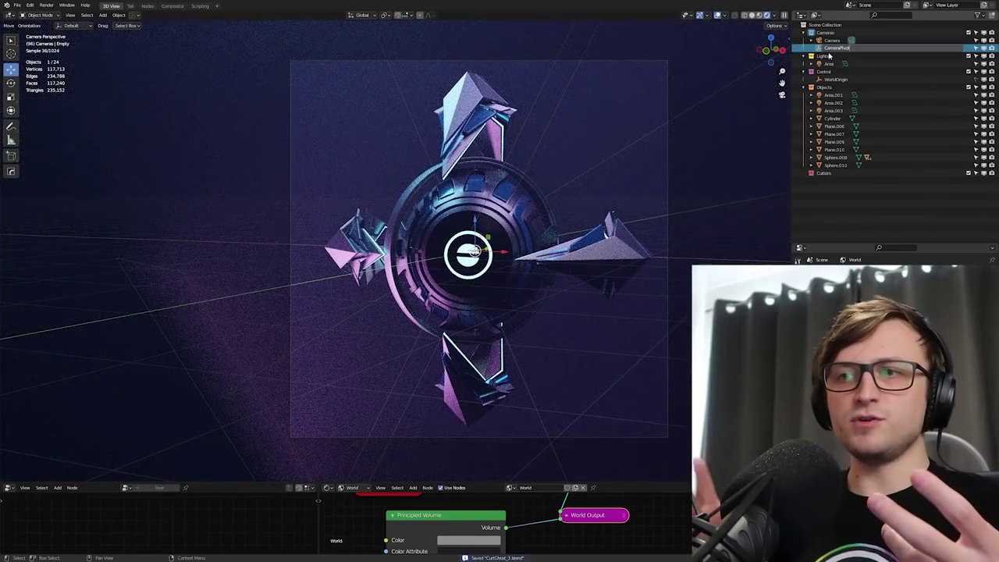
pyautogui.keyDown('ctrl'); pyautogui.click(832, 40); pyautogui.keyUp('ctrl')
pyautogui.hotkey('ctrl', 'p')
pyautogui.click(642, 164)
pyautogui.click(813, 40)
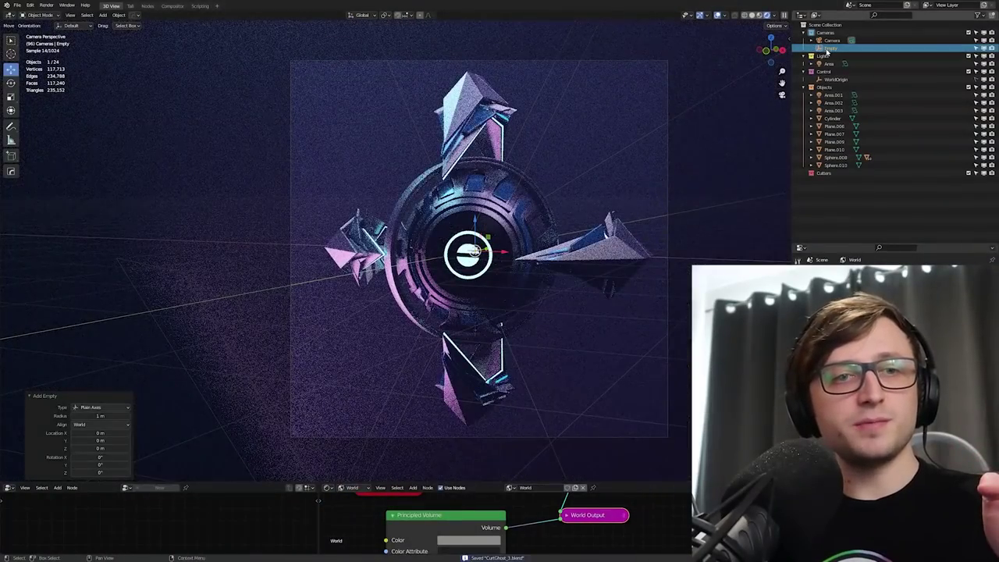
# Rename the empty to 'Camera' and parent the camera to it with Keep Transform
pyautogui.doubleClick(829, 48)
pyautogui.write('Camera')
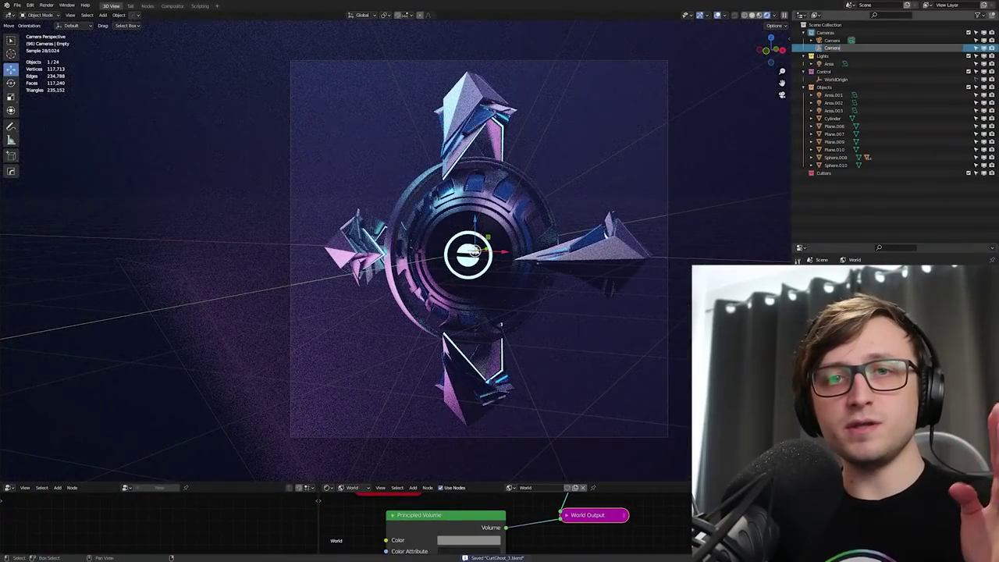
pyautogui.hotkey('ctrl', 'p')
pyautogui.click(617, 167)
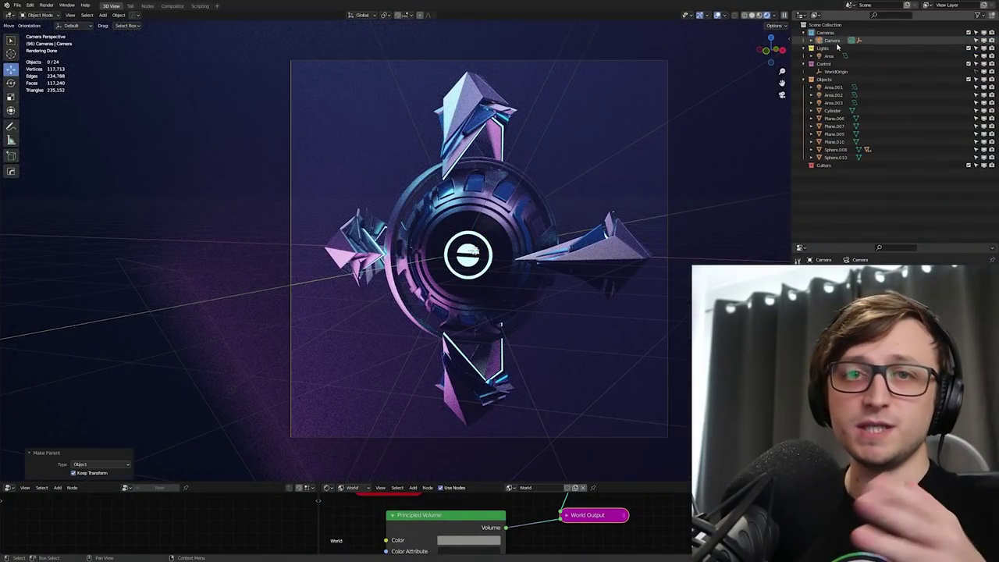
pyautogui.moveTo(617, 167); pyautogui.dragTo(613, 139, button='middle')
pyautogui.click(612, 138)
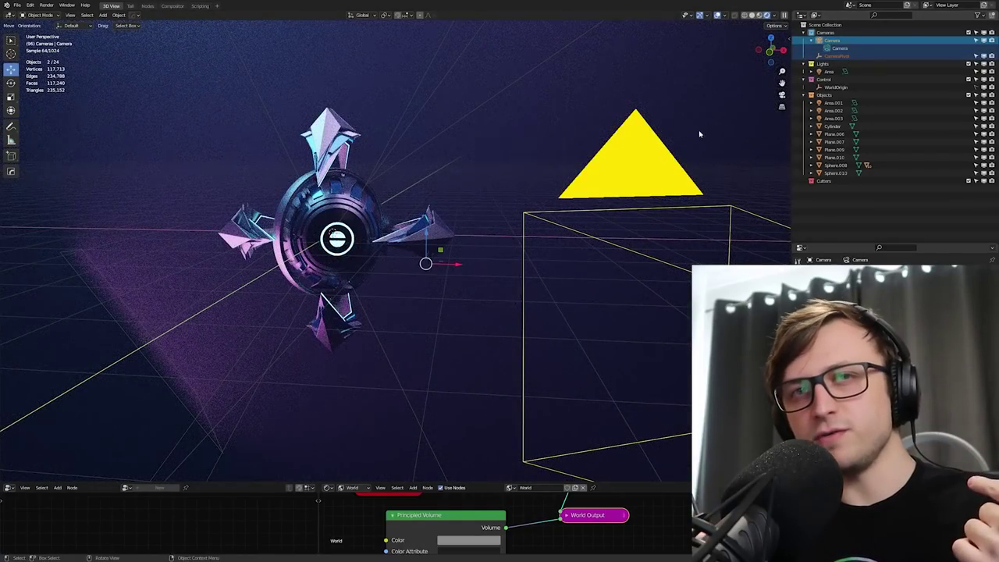
pyautogui.click(528, 152)
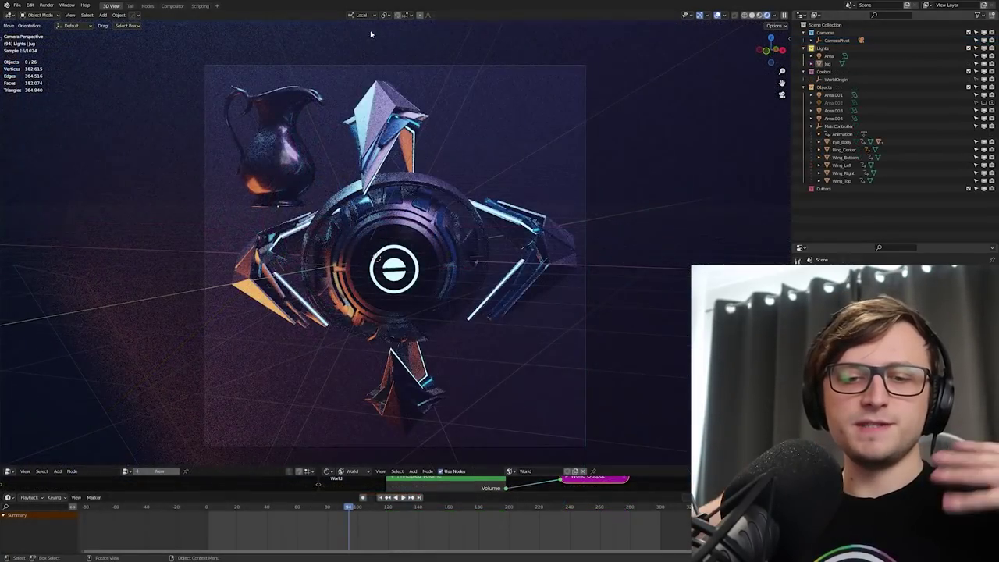
# Cancel the jug's move, leaving it in place, and deselect everything
pyautogui.press('Escape')
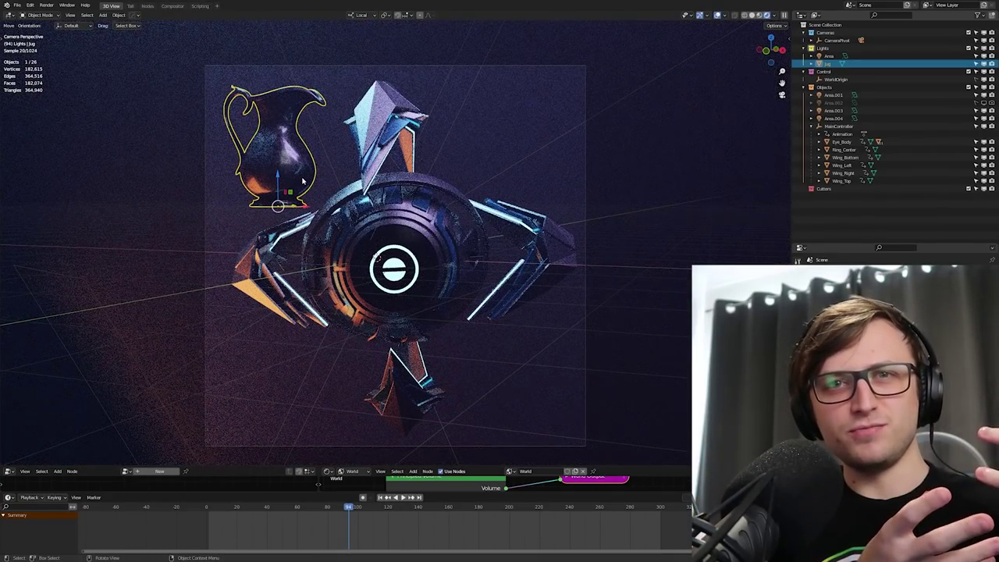
pyautogui.scroll(2, 303, 181)
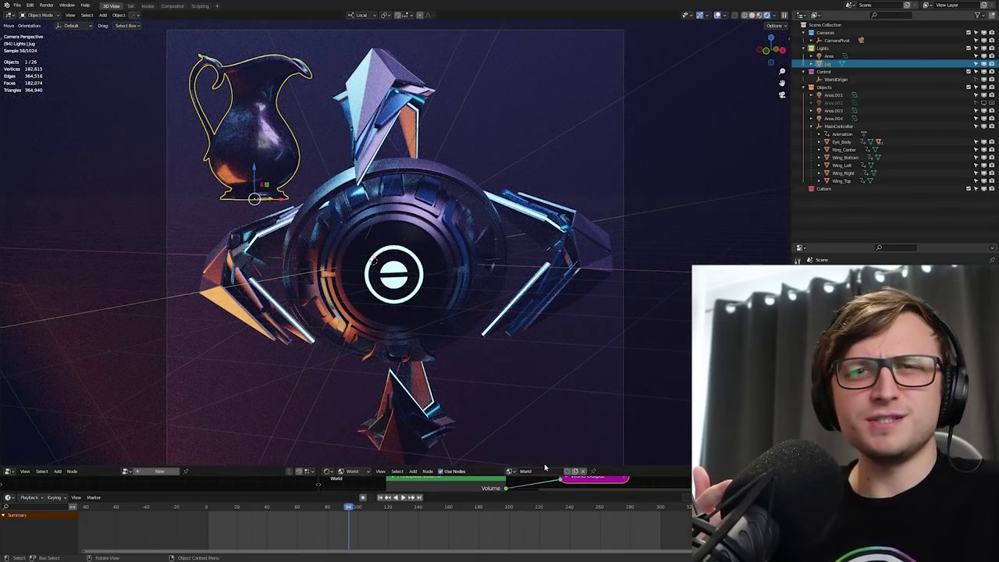
pyautogui.hotkey('alt', 'a')
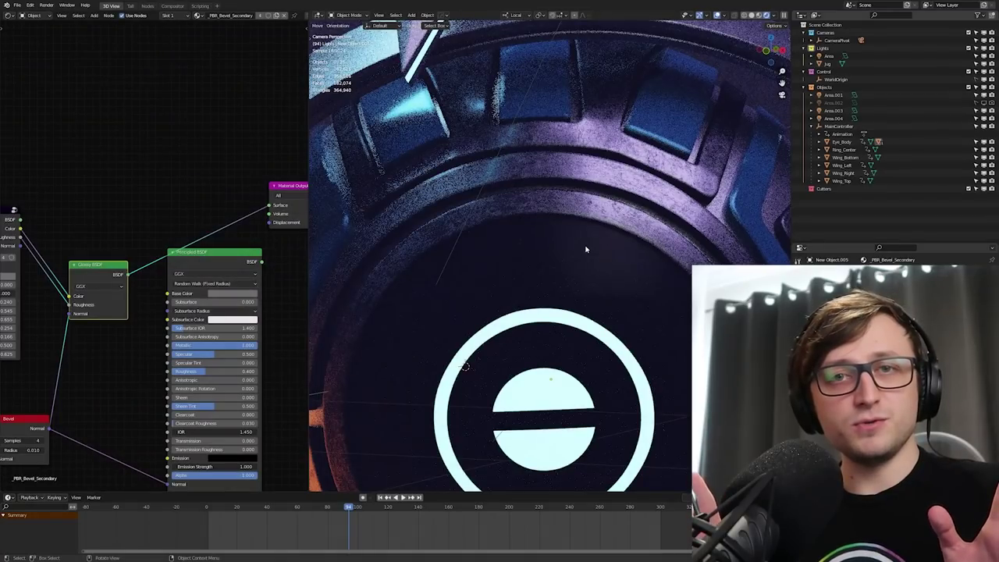
pyautogui.scroll(-2, 581, 251)
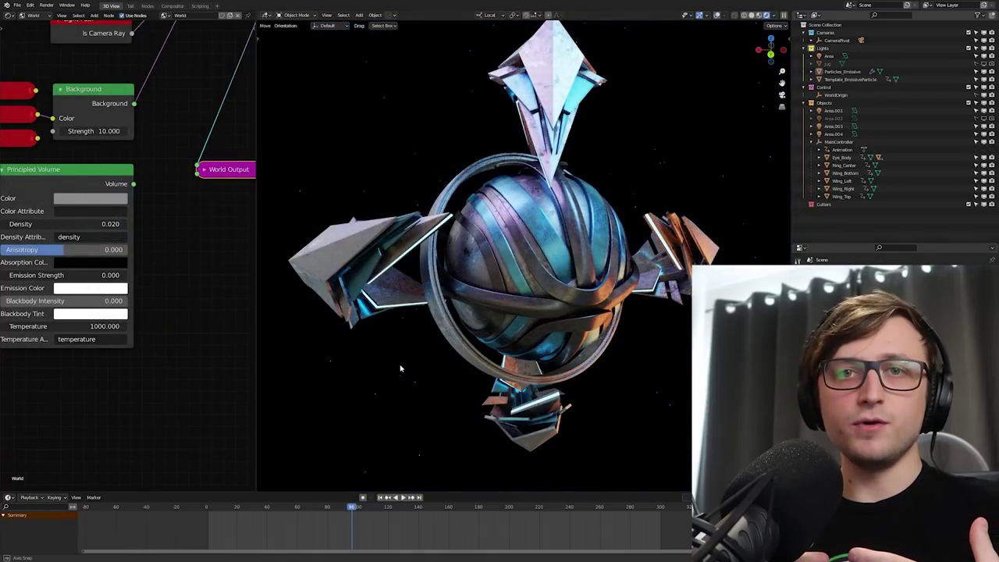
# Preview the animation from a front view of the drone, playing and stopping it twice
pyautogui.moveTo(400, 367)
pyautogui.mouseDown(button='middle')
pyautogui.moveTo(341, 379)
pyautogui.moveTo(457, 356)
pyautogui.moveTo(408, 357)
pyautogui.mouseUp(button='middle')
pyautogui.press('space')
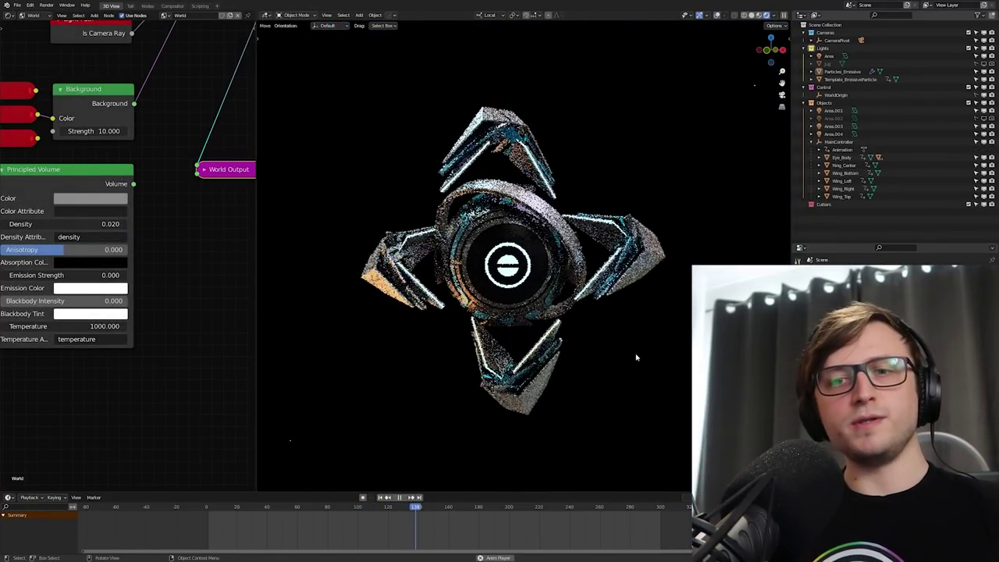
pyautogui.press('space')
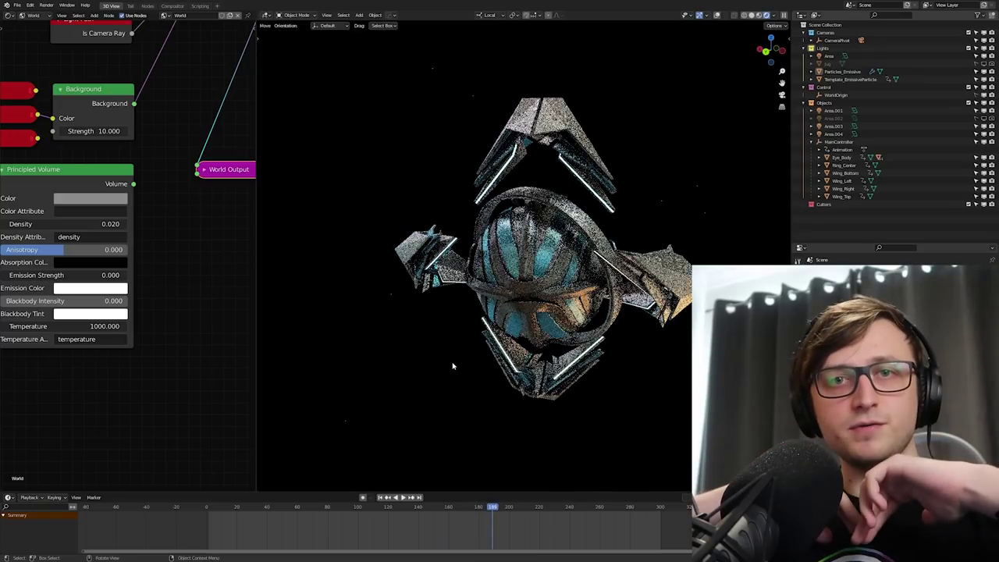
pyautogui.scroll(3, 453, 366)
pyautogui.press('space')
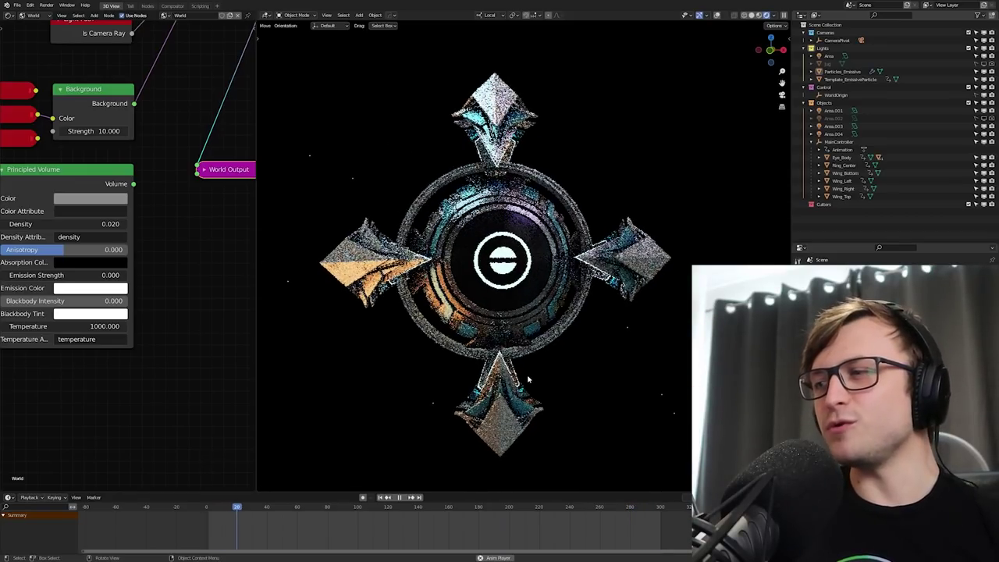
pyautogui.press('space')
pyautogui.press('space')
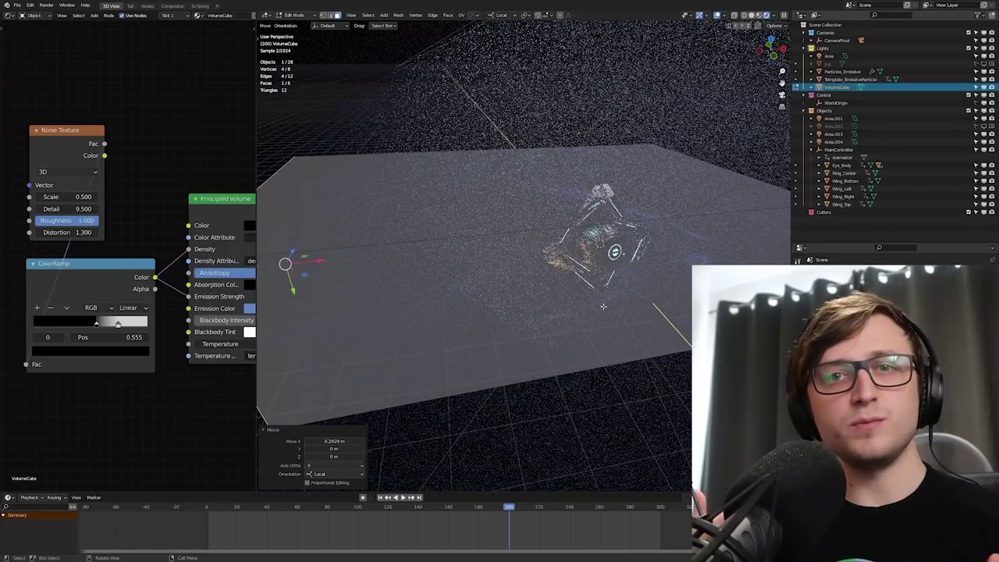
# Apply the volume cube's scale and slide it along X at frame 1 in camera view
pyautogui.hotkey('ctrl', 'a')
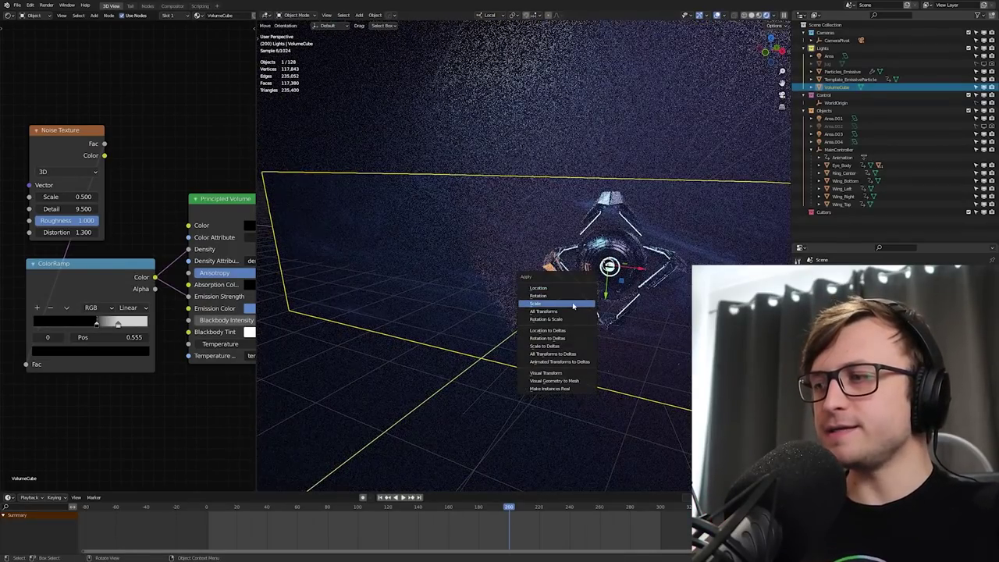
pyautogui.click(573, 304)
pyautogui.press('KP_0')
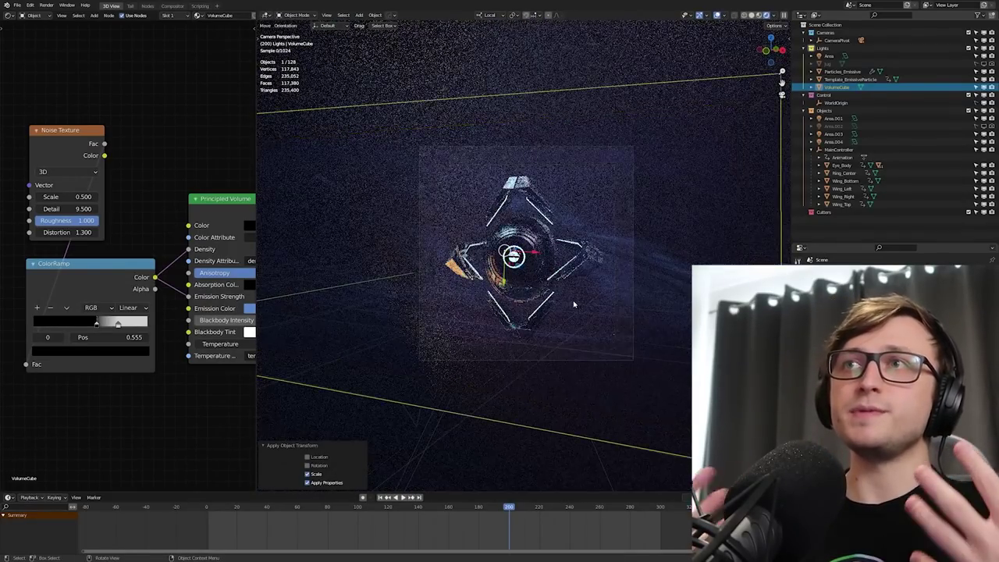
pyautogui.click(382, 497)
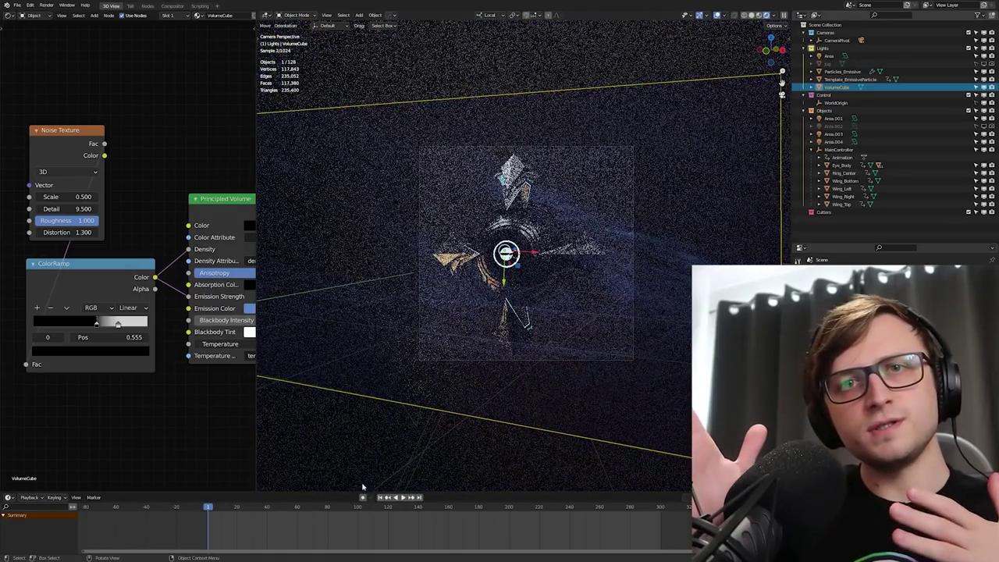
pyautogui.press('g')
pyautogui.press('x')
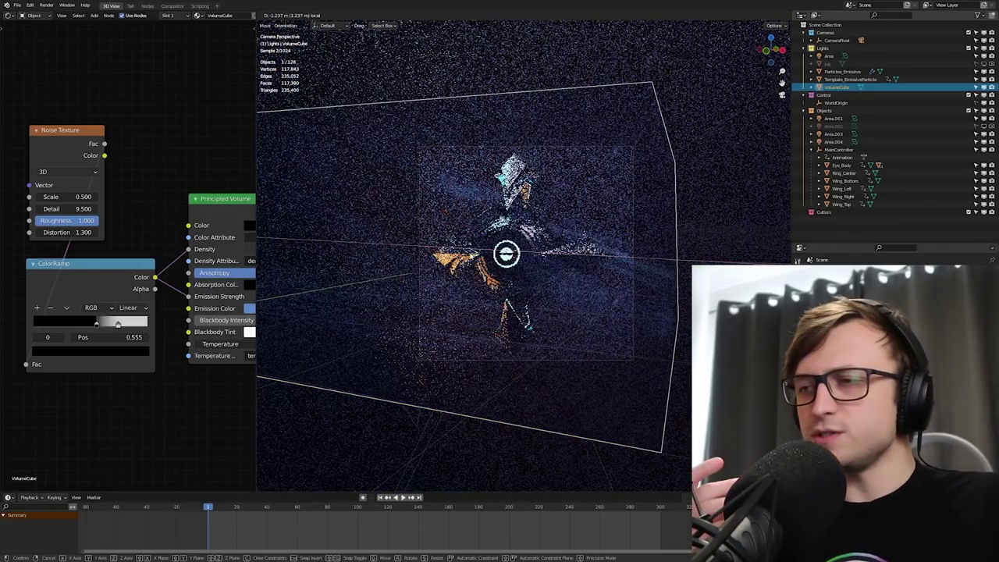
pyautogui.click(439, 442)
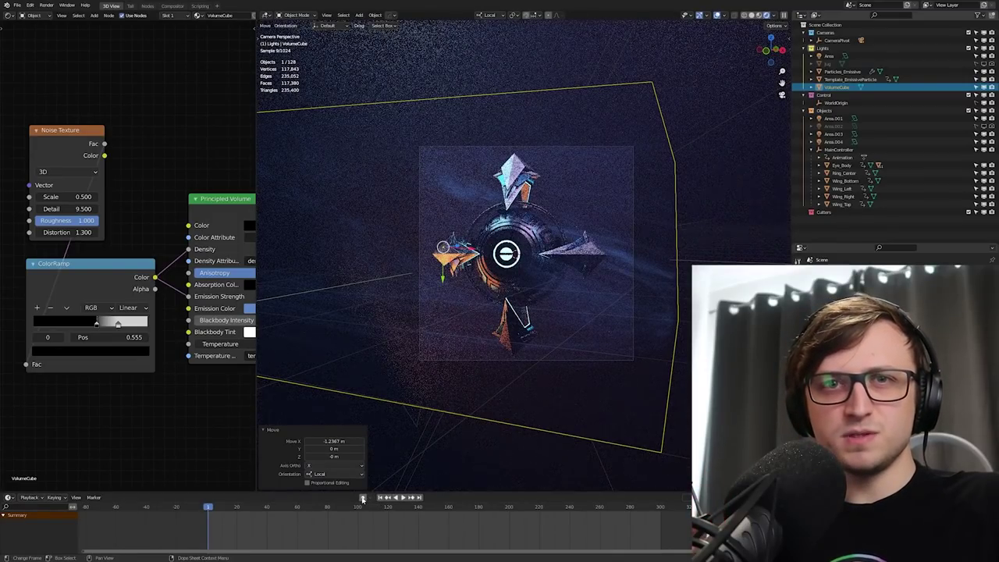
# Insert a location keyframe on the volume cube and set transform orientation to Global
pyautogui.press('n')
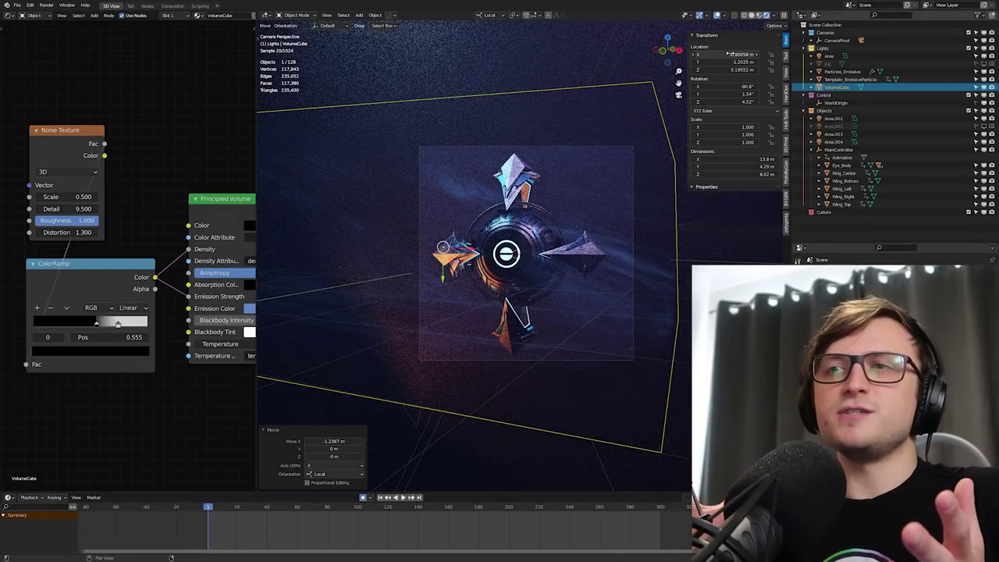
pyautogui.rightClick(730, 55)
pyautogui.click(731, 60)
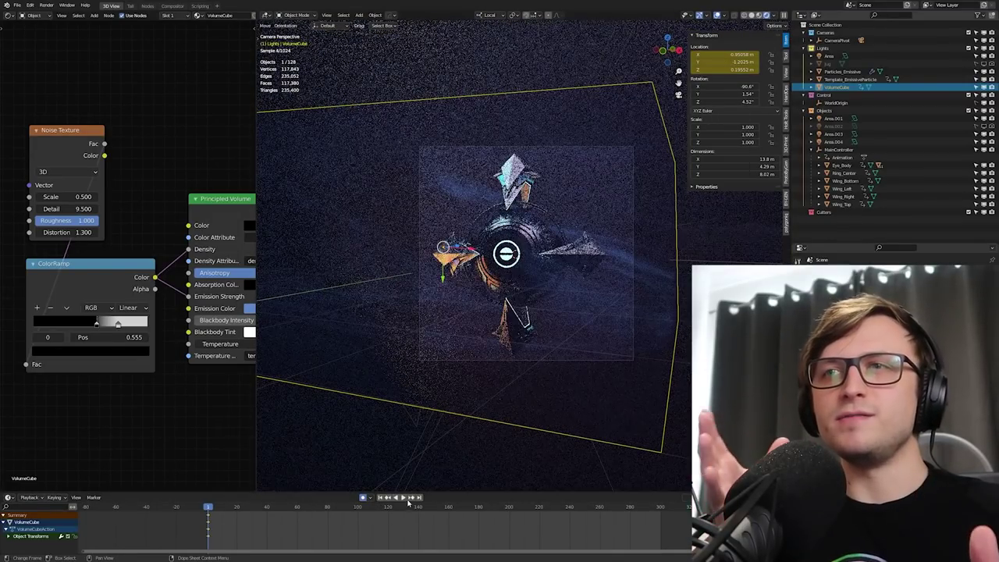
pyautogui.click(485, 16)
pyautogui.click(486, 40)
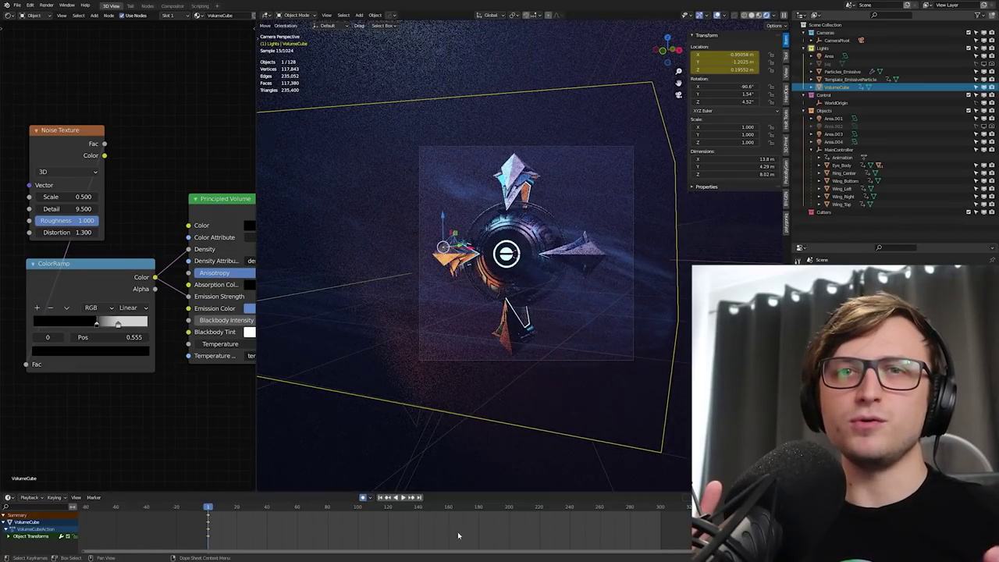
# Jump to frame 300, show statistics and grid overlays, and select Ring_Center
pyautogui.click(420, 497)
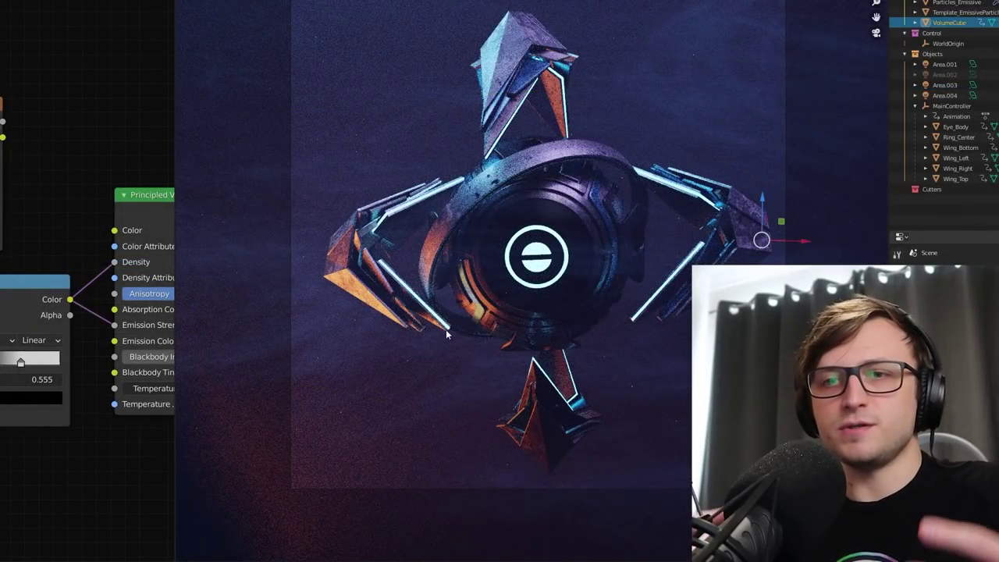
pyautogui.hotkey('shift', 'alt', 'z')
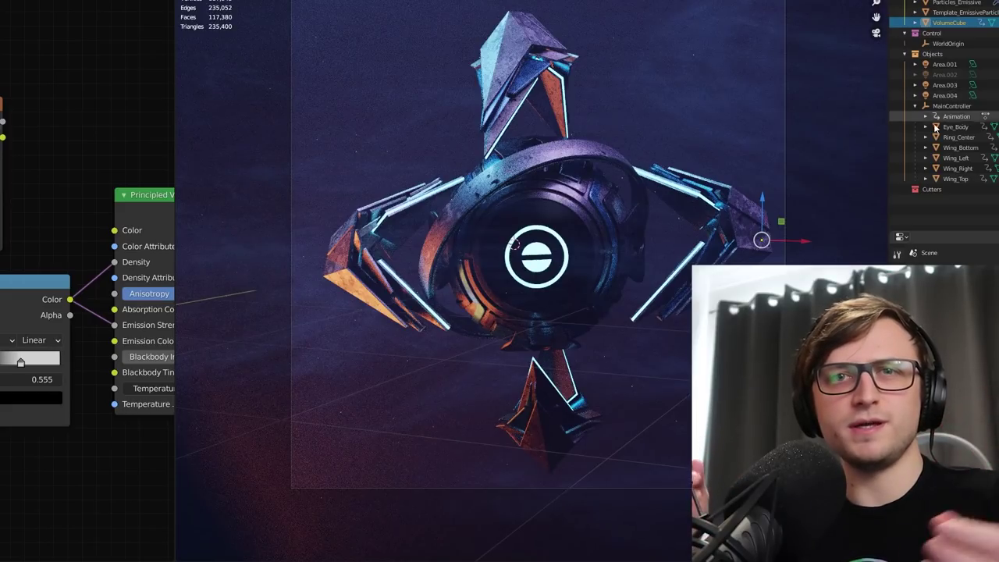
pyautogui.click(948, 136)
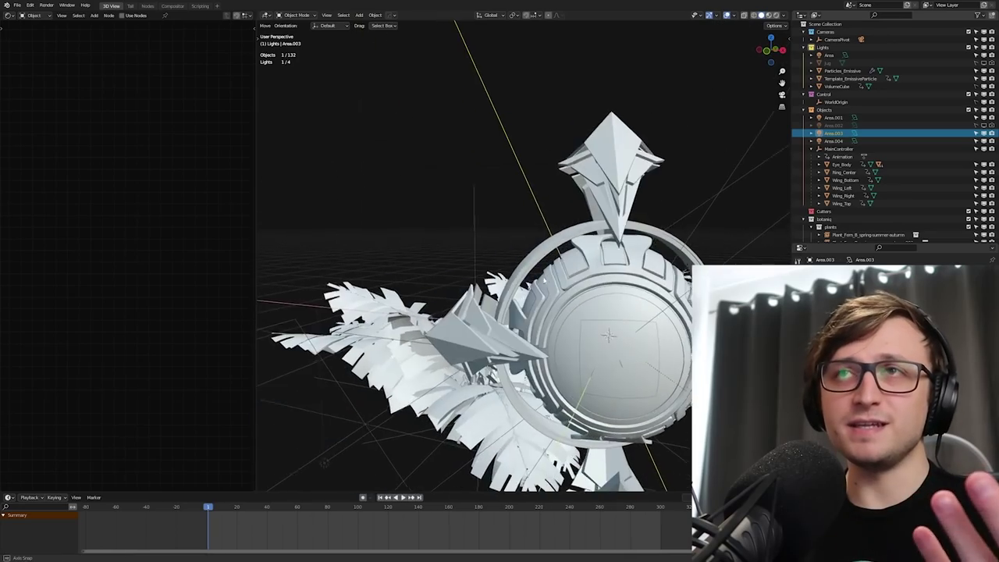
# Frame the area light, view the drone from below, scrub to frame 92, and extend the ring face selection
pyautogui.press('KP_Decimal')
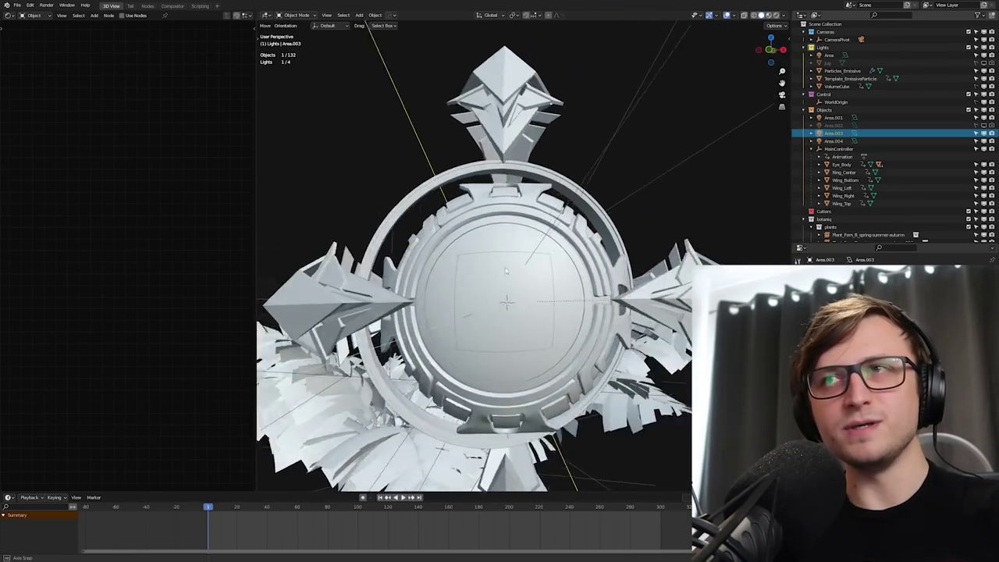
pyautogui.moveTo(485, 264); pyautogui.dragTo(508, 292, button='middle')
pyautogui.moveTo(324, 511); pyautogui.dragTo(536, 514)
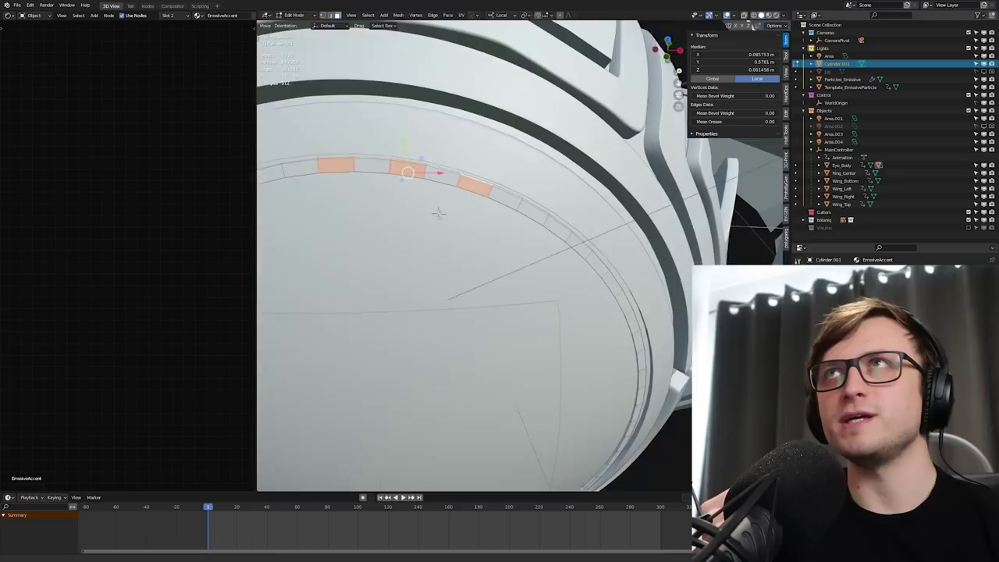
pyautogui.moveTo(492, 258); pyautogui.dragTo(526, 183, button='middle')
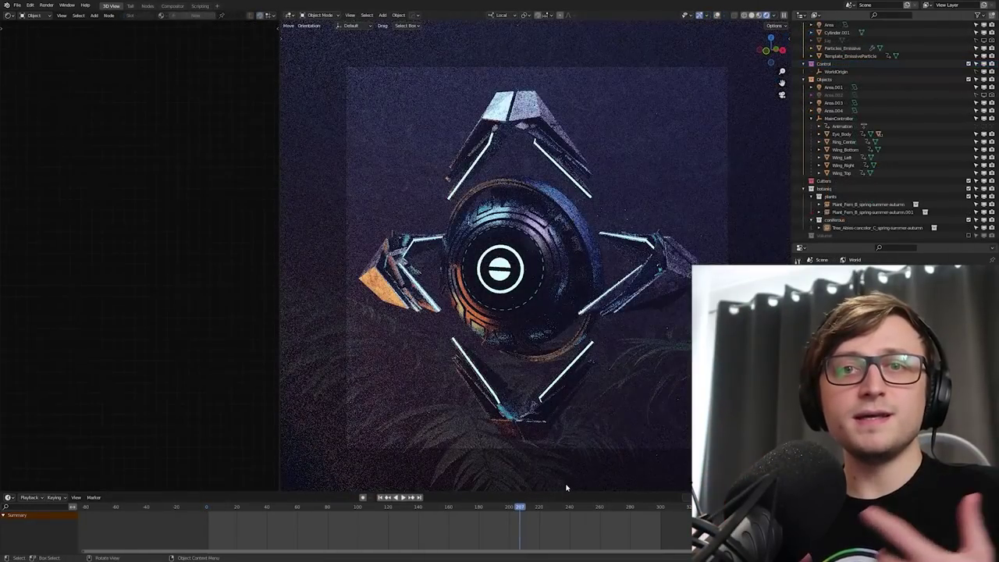
# Play the animation, save as CurlGhost_5.blend, and drag the divider to enlarge the 3D viewport
pyautogui.press('space')
pyautogui.hotkey('ctrl', 's')
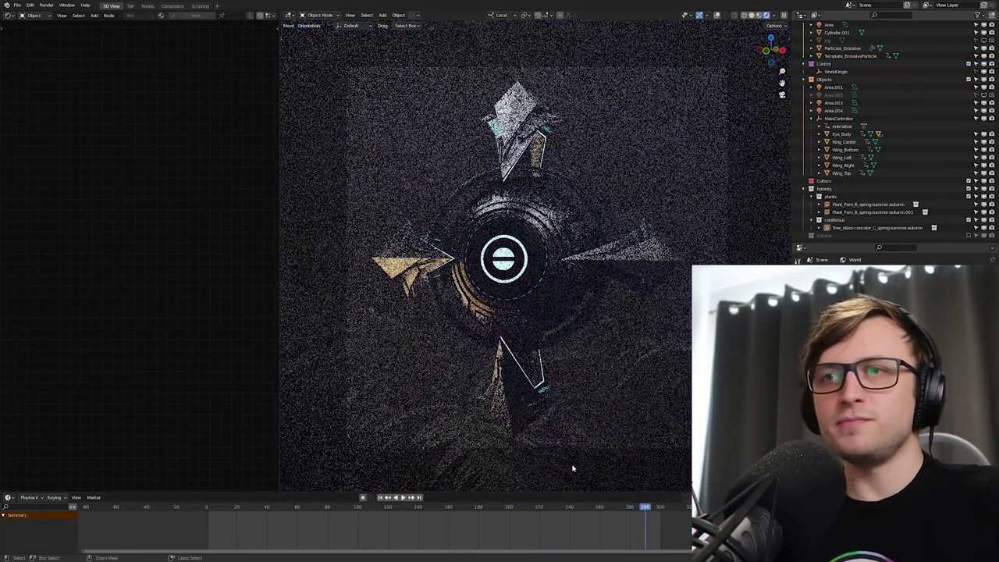
pyautogui.moveTo(278, 321); pyautogui.dragTo(192, 316)
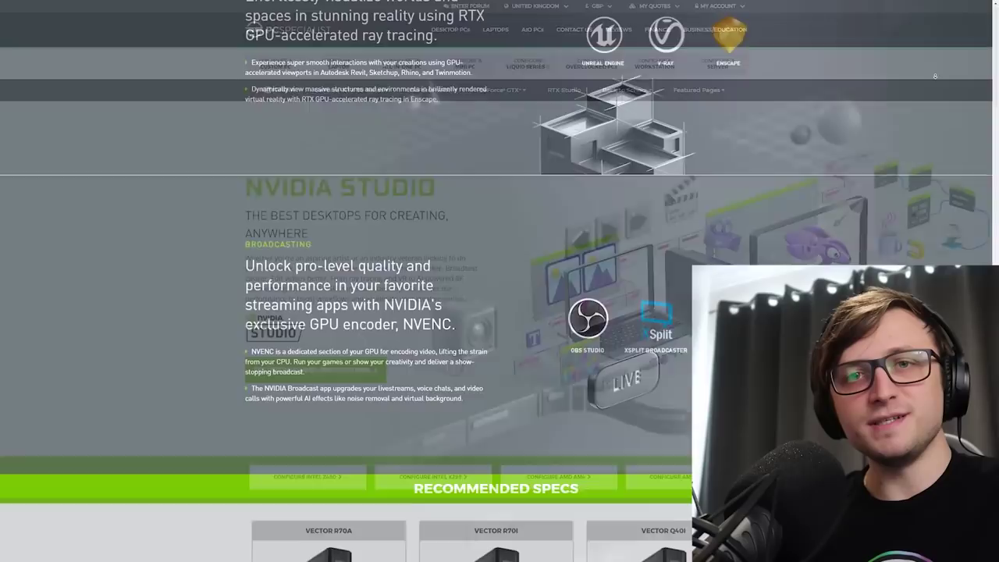
# Scroll the NVIDIA Studio page past Broadcasting down to the Recommended Specs Vector PC cards
pyautogui.scroll(-5, 935, 76)
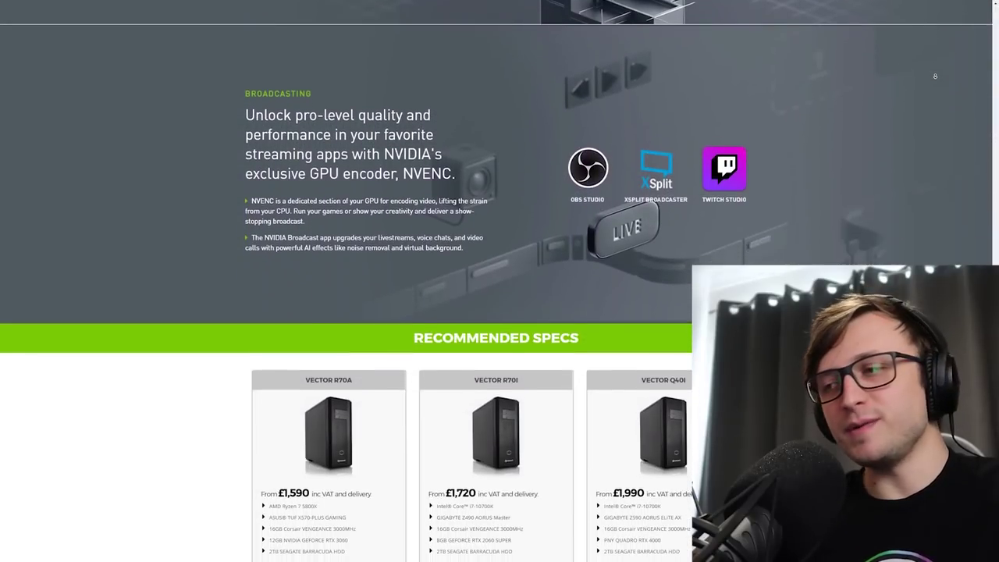
pyautogui.scroll(-2, 935, 76)
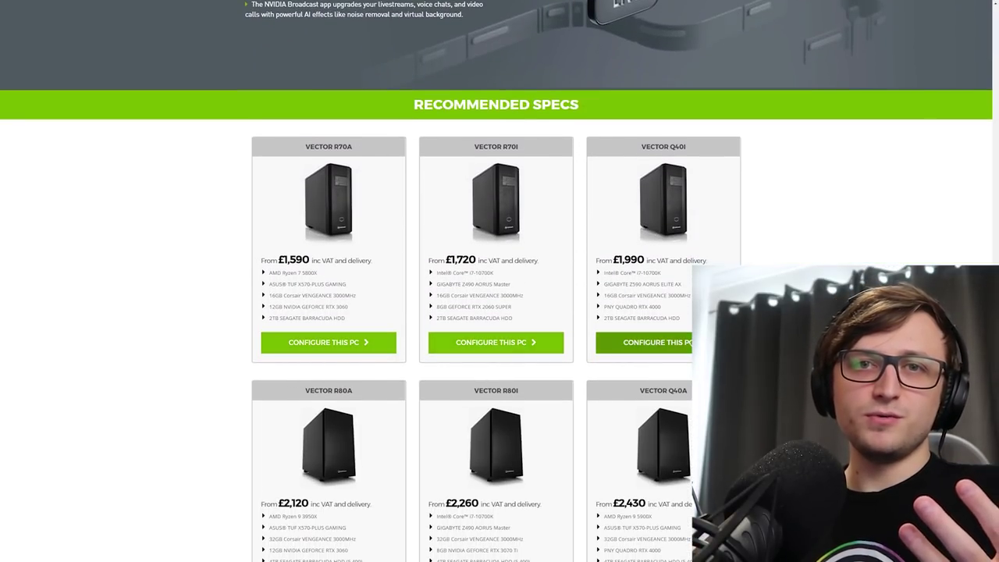
pyautogui.scroll(-2, 499, 312)
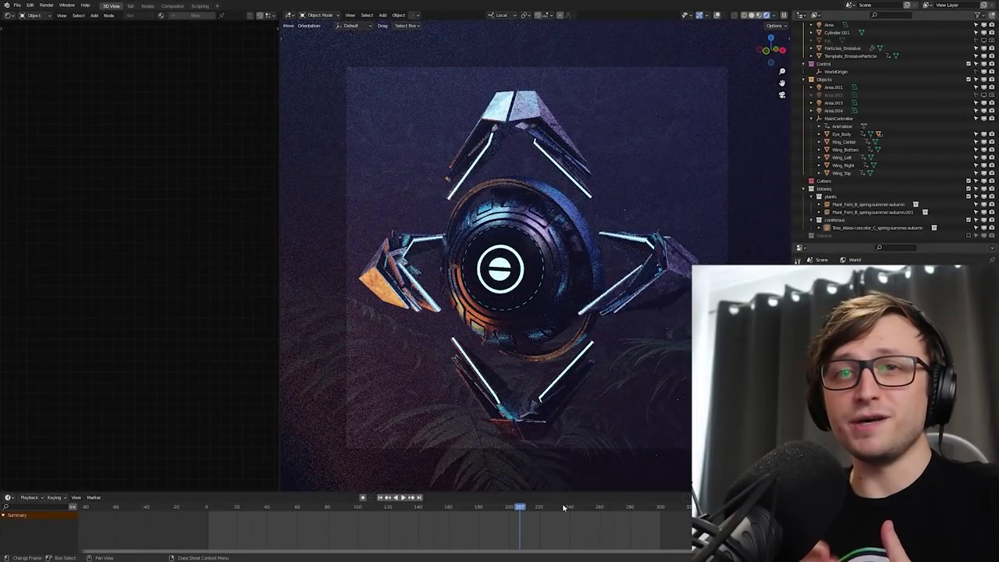
# Start playback of the rendered drone animation in the viewport
pyautogui.press('space')
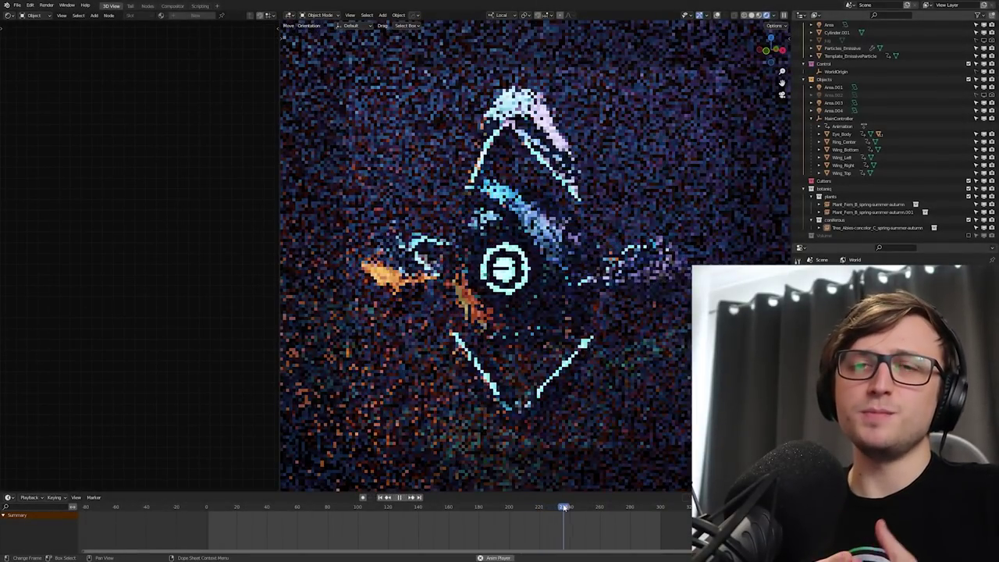